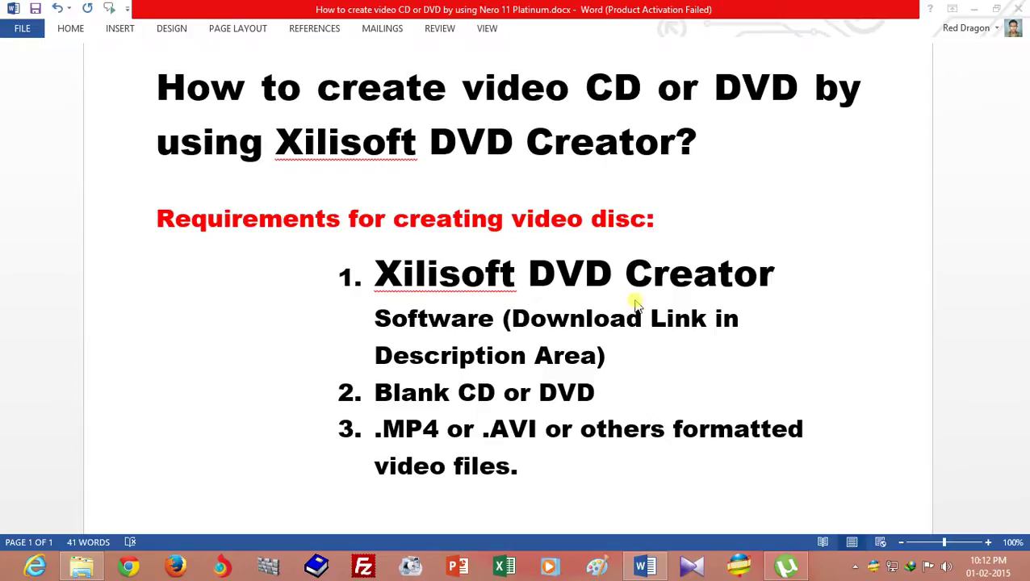
Examine the document's requirements list covering the DVD creator software, blank CD or DVD, and video files.
click(517, 268)
shift+click(816, 280)
click(469, 317)
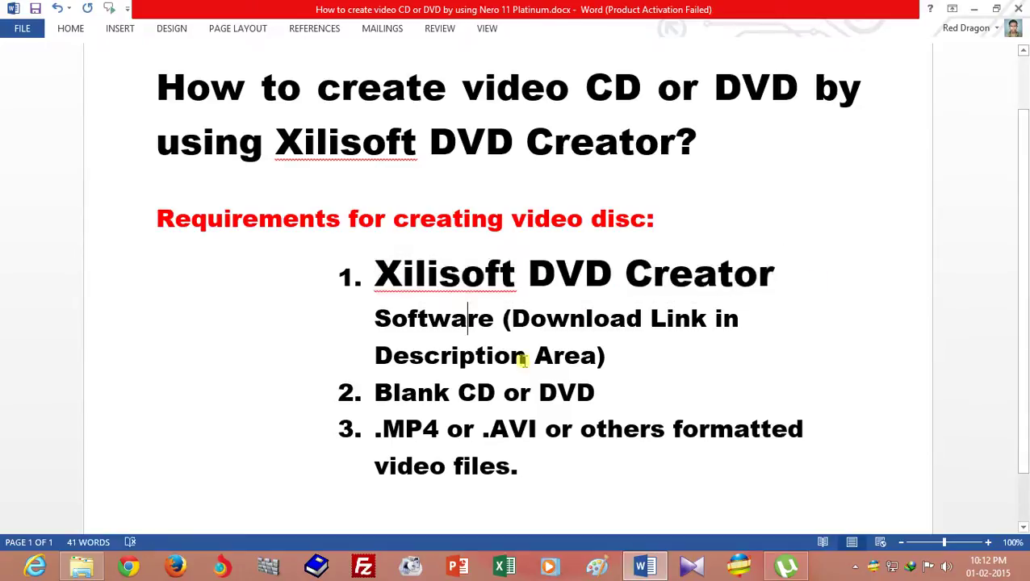
drag(518, 321, 578, 358)
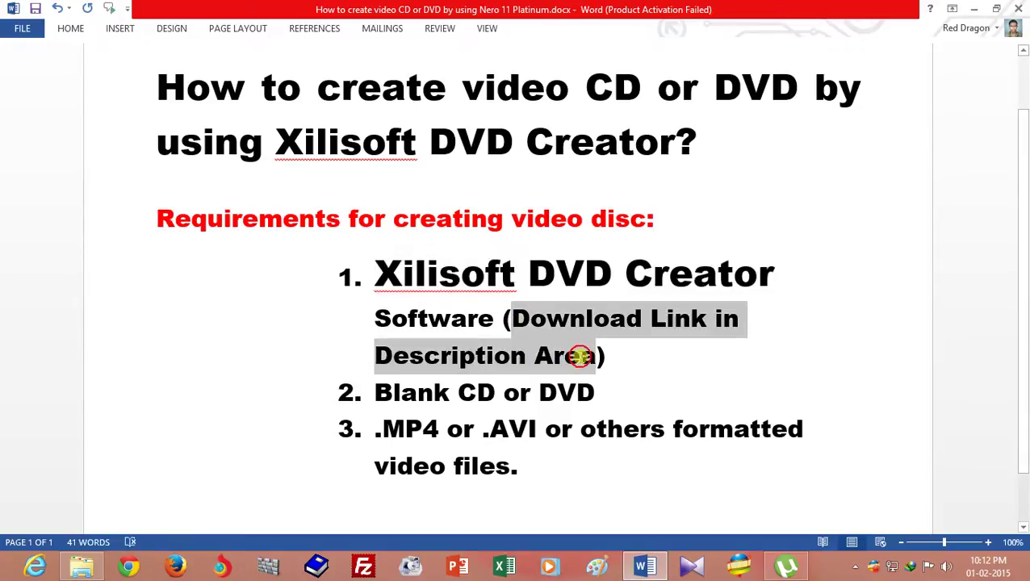
click(581, 360)
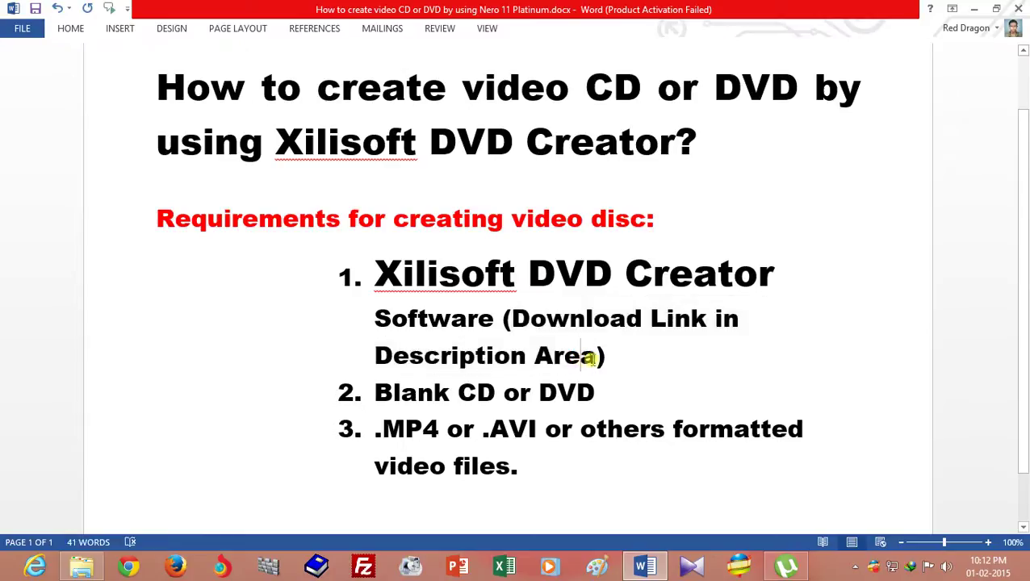
drag(593, 360, 518, 323)
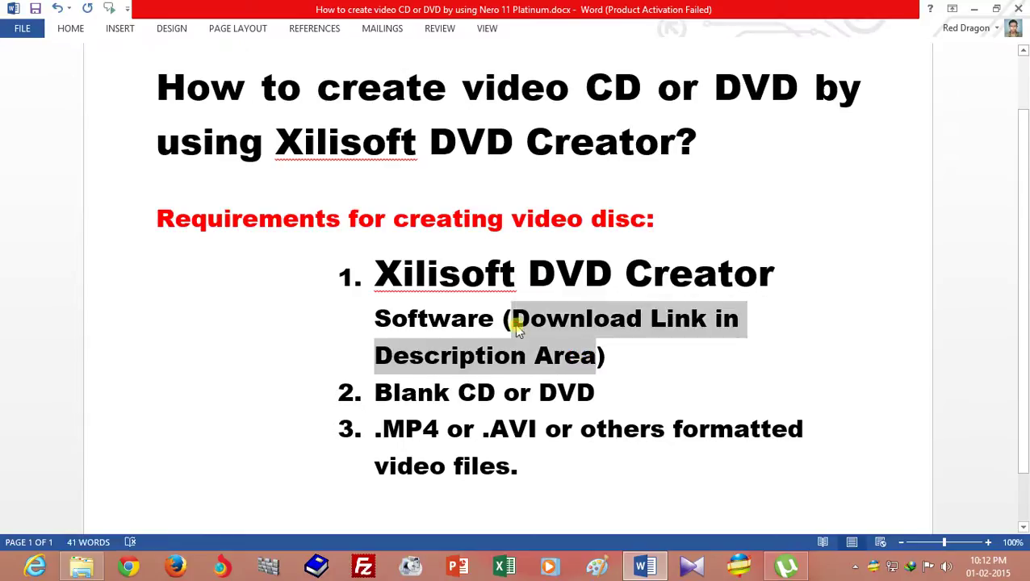
click(554, 362)
drag(1026, 247, 1026, 274)
click(443, 353)
drag(444, 353, 582, 355)
click(561, 393)
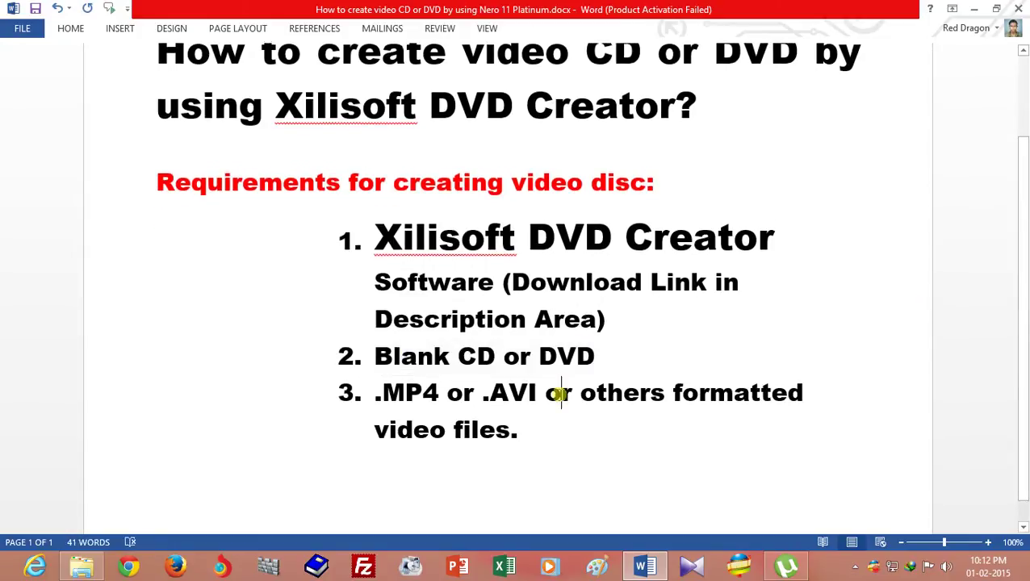
drag(383, 387, 694, 407)
click(476, 432)
scroll(943, 173, up, 1)
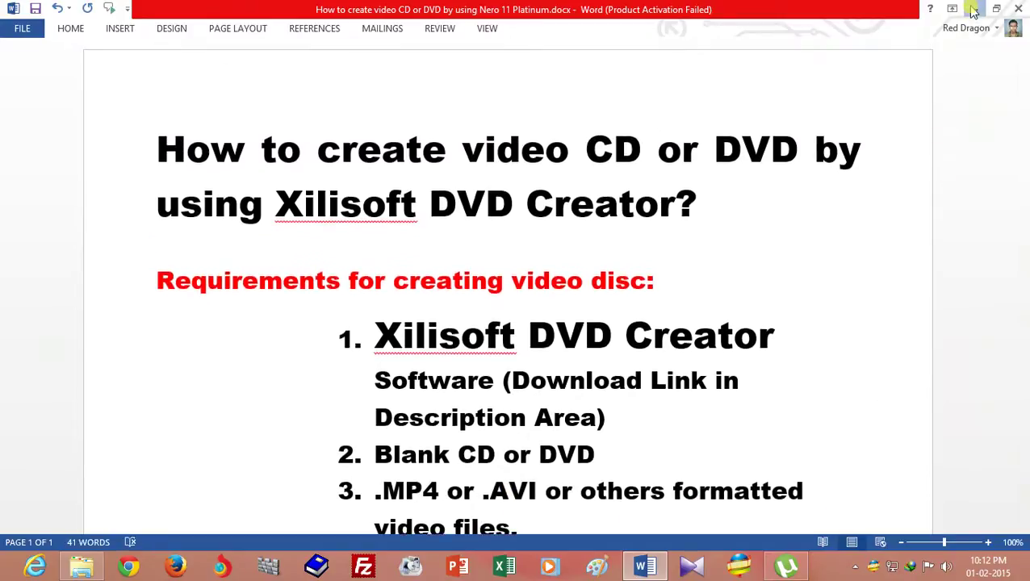
Switch to the "Files for Making Video CD or DVD" folder in File Explorer and examine its MP4 files.
click(974, 9)
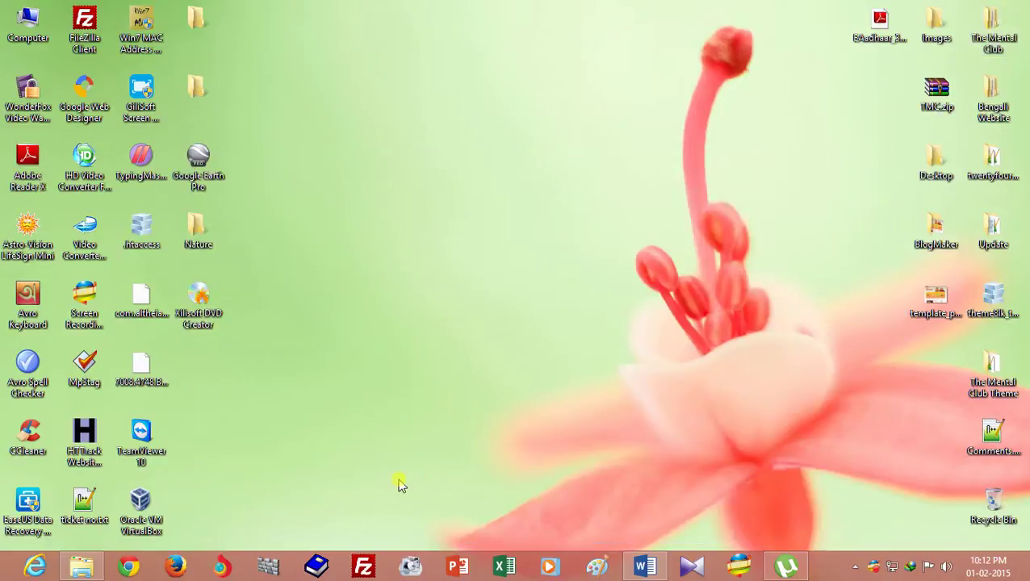
click(80, 567)
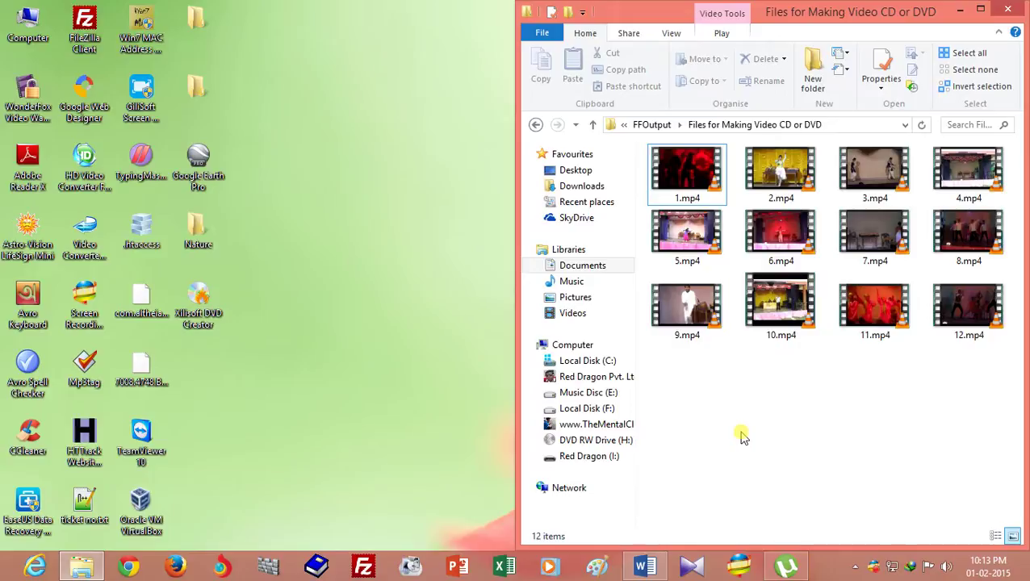
drag(696, 378, 955, 277)
drag(885, 402, 886, 380)
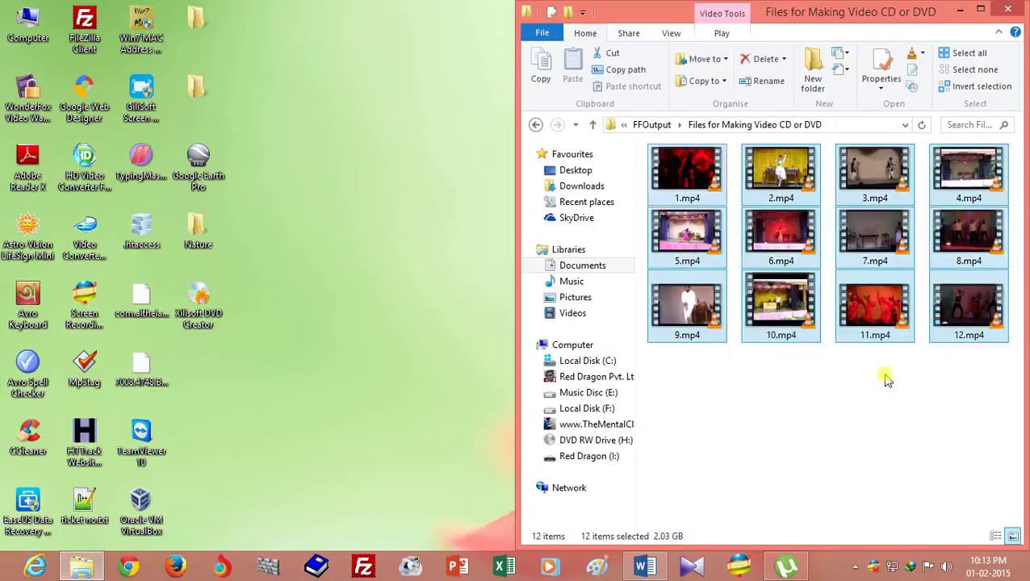
click(886, 379)
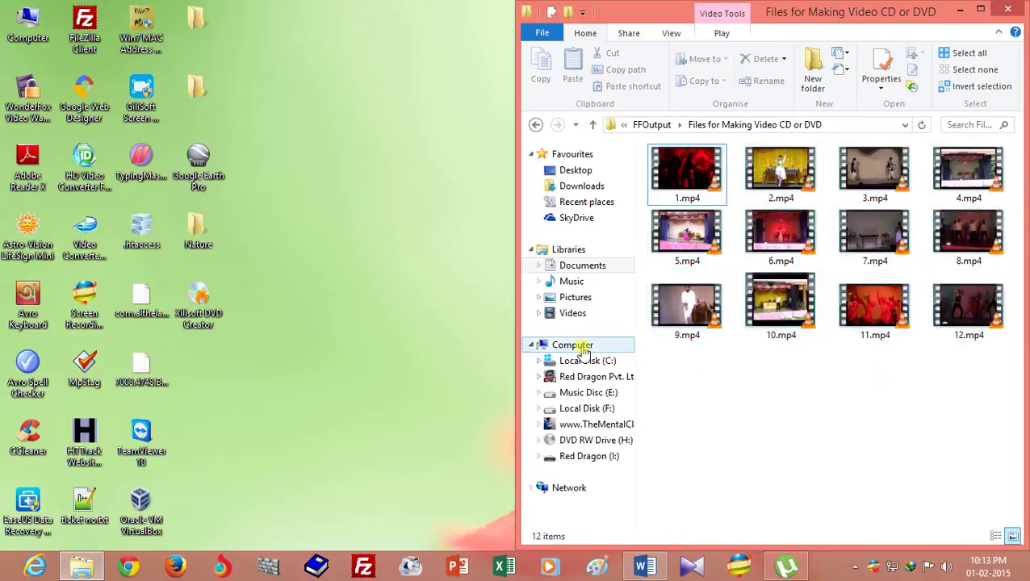
Check the DVD RW Drive (H:) in a separate Computer window, then close that window.
click(787, 568)
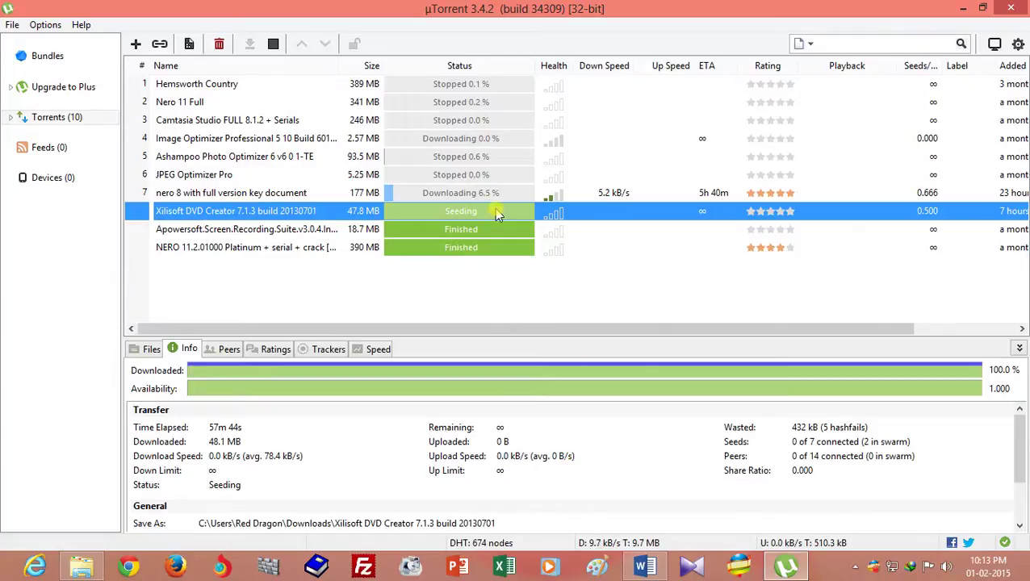
click(786, 569)
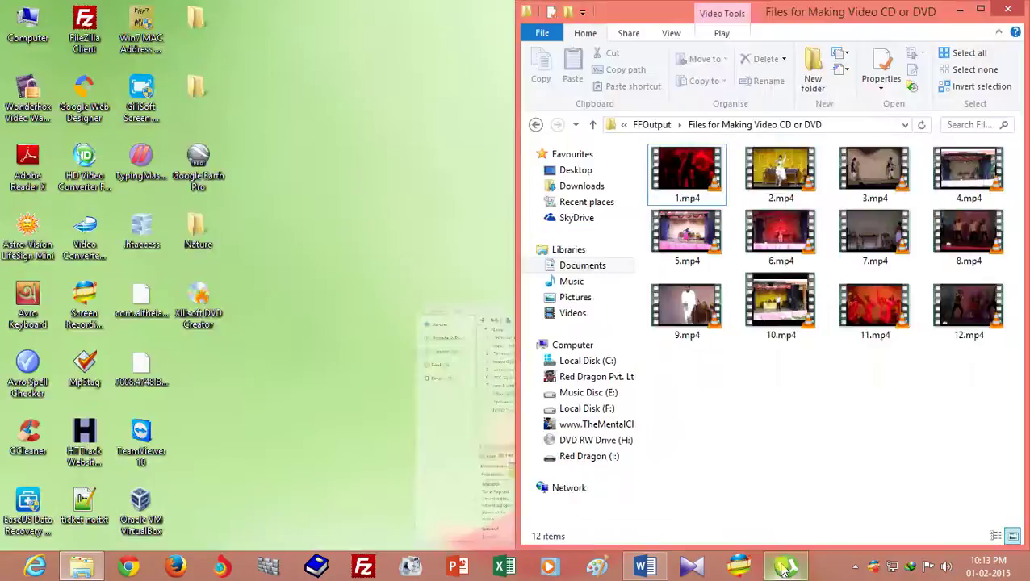
right_click(578, 345)
click(650, 395)
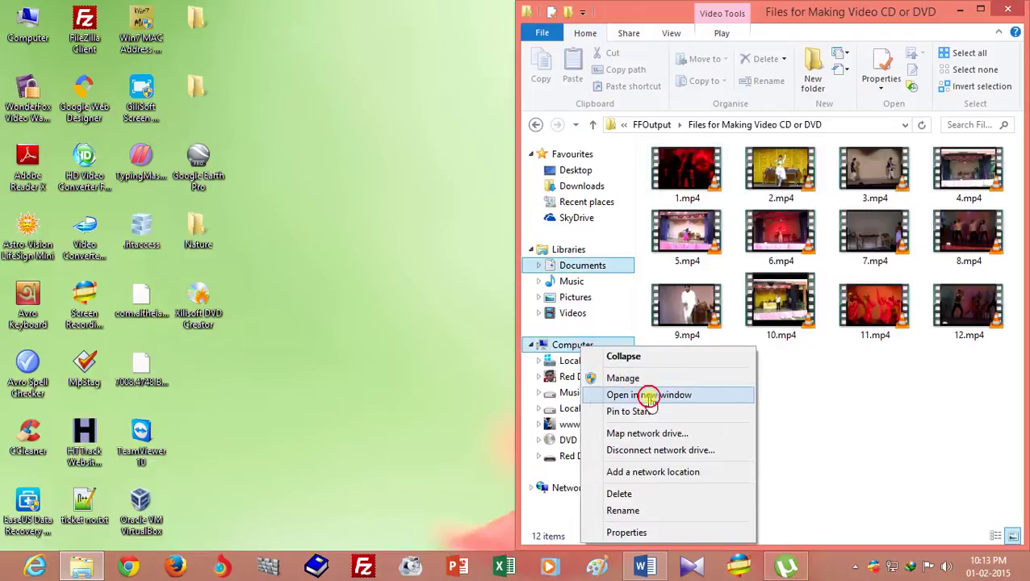
click(425, 364)
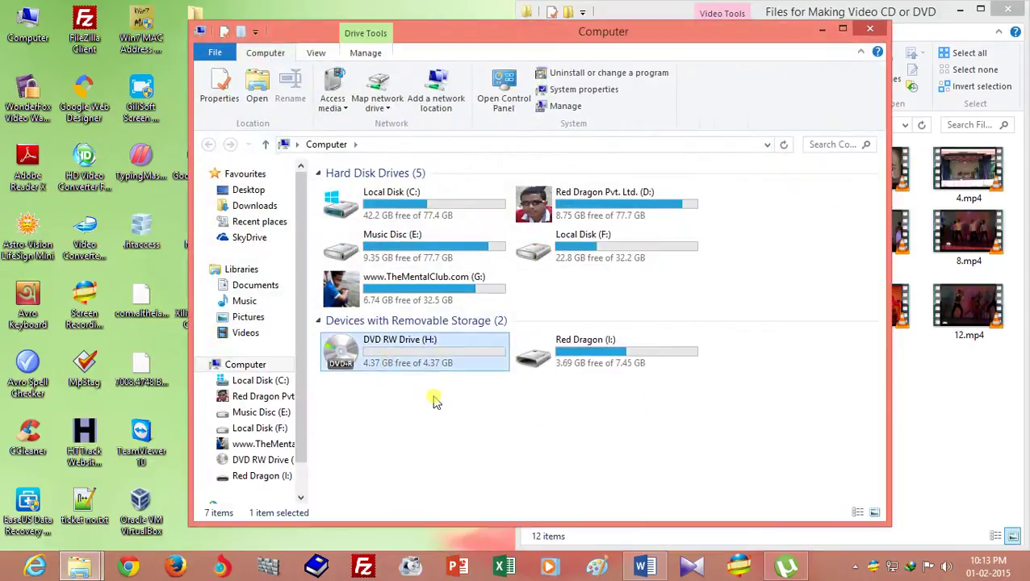
click(868, 30)
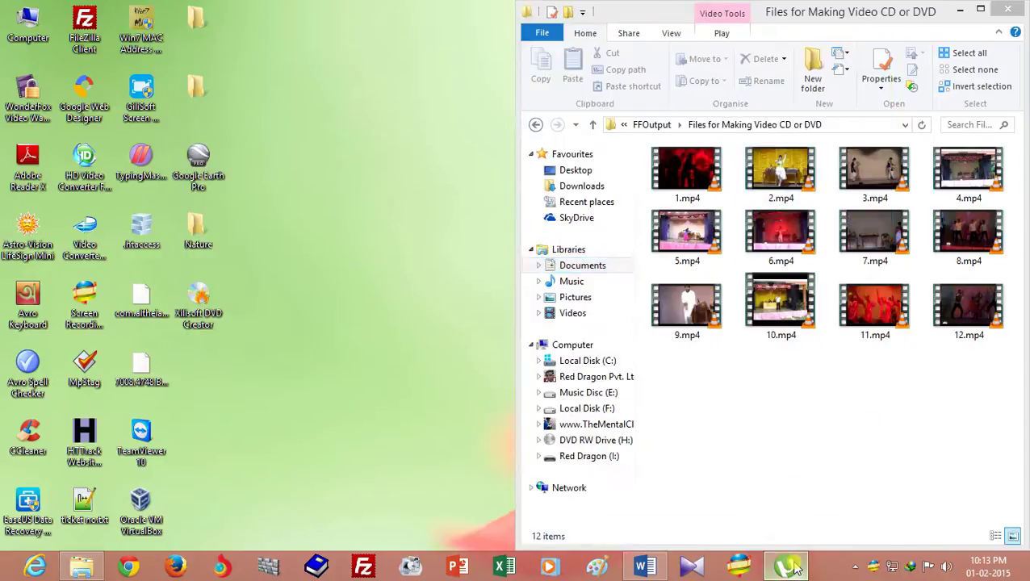
Switch to µTorrent and open the containing folder of the Xilisoft DVD Creator 7.1.3 build 20130701 download, continuing past the upgrade offer.
click(788, 567)
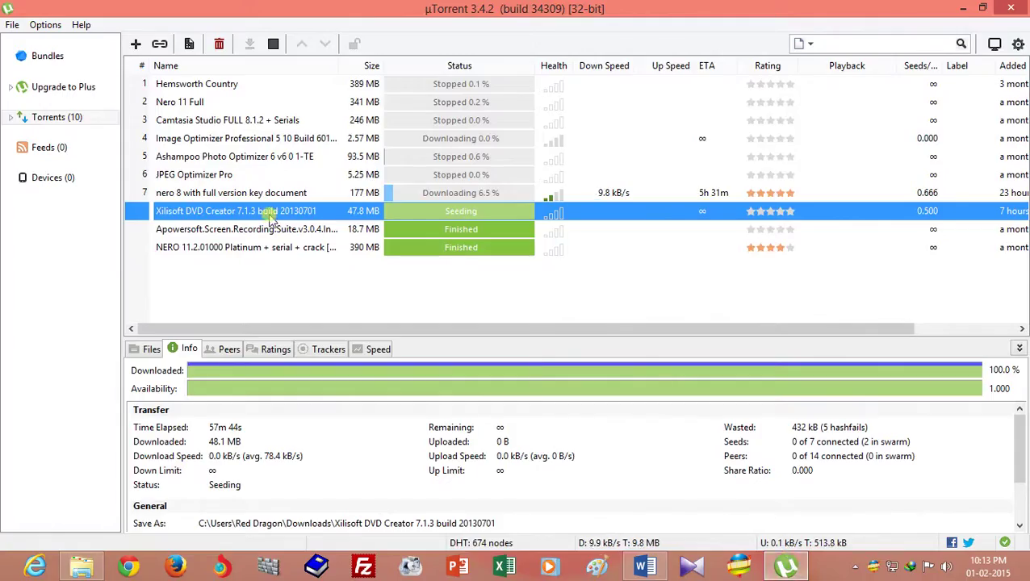
right_click(322, 212)
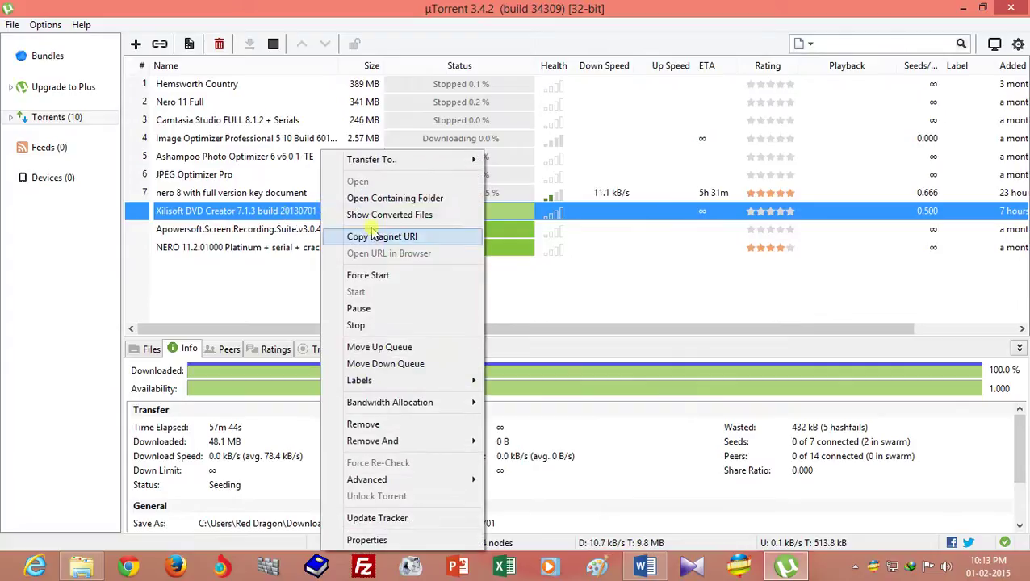
click(400, 200)
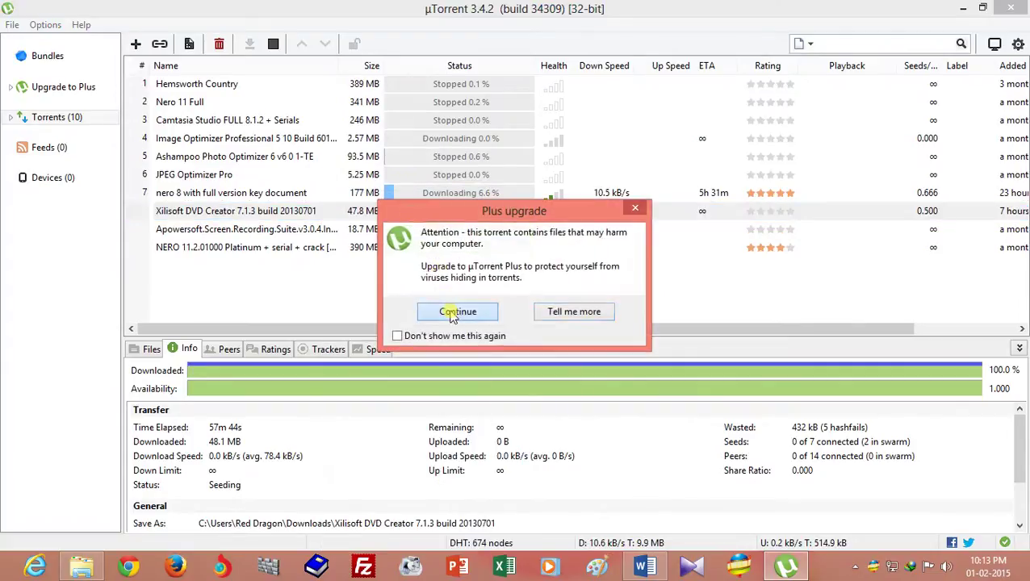
click(451, 315)
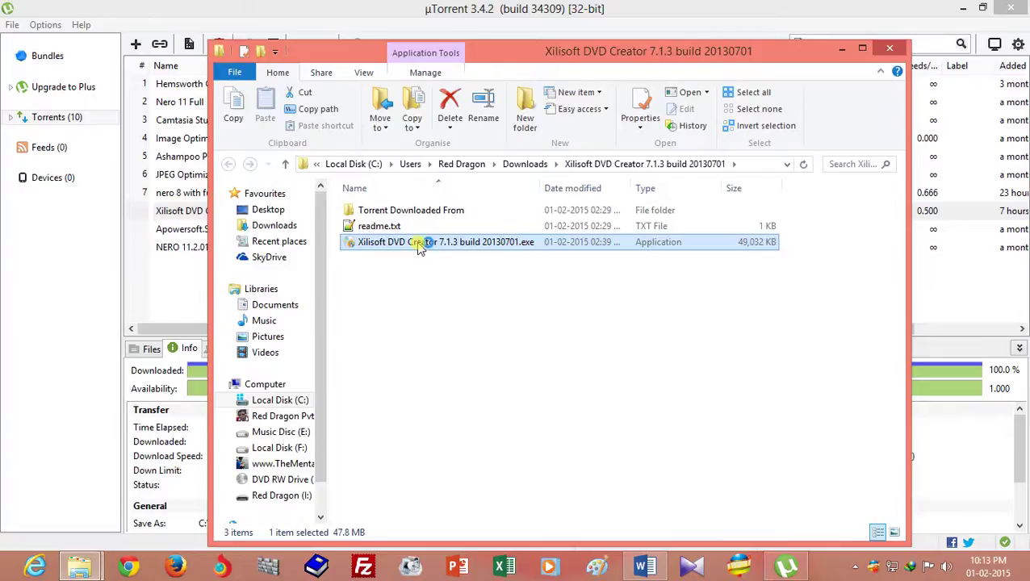
Run Xilisoft DVD Creator 7.1.3 build 20130701.exe and install the program in the proposed folder.
double_click(419, 244)
click(634, 363)
click(543, 296)
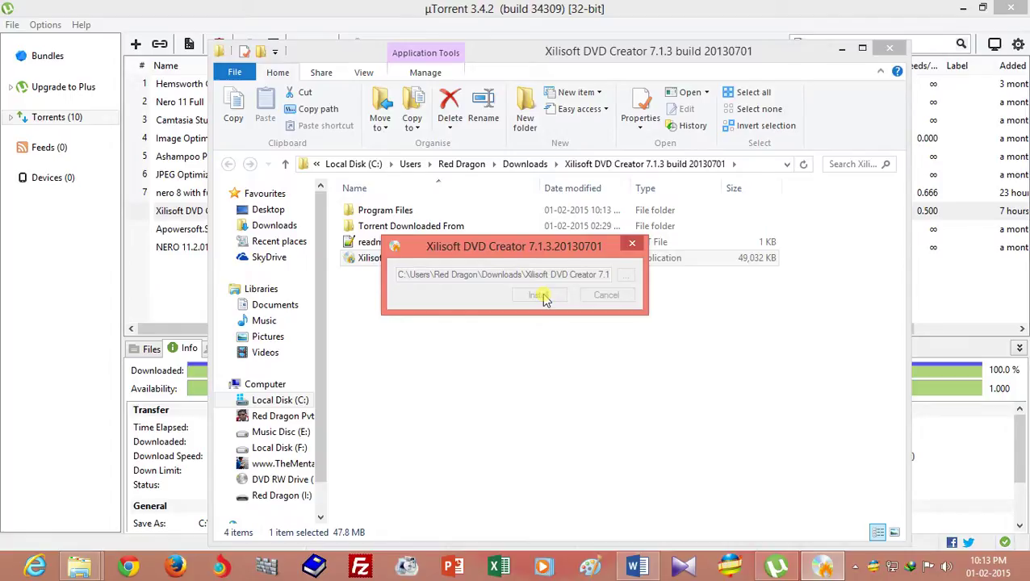
click(541, 296)
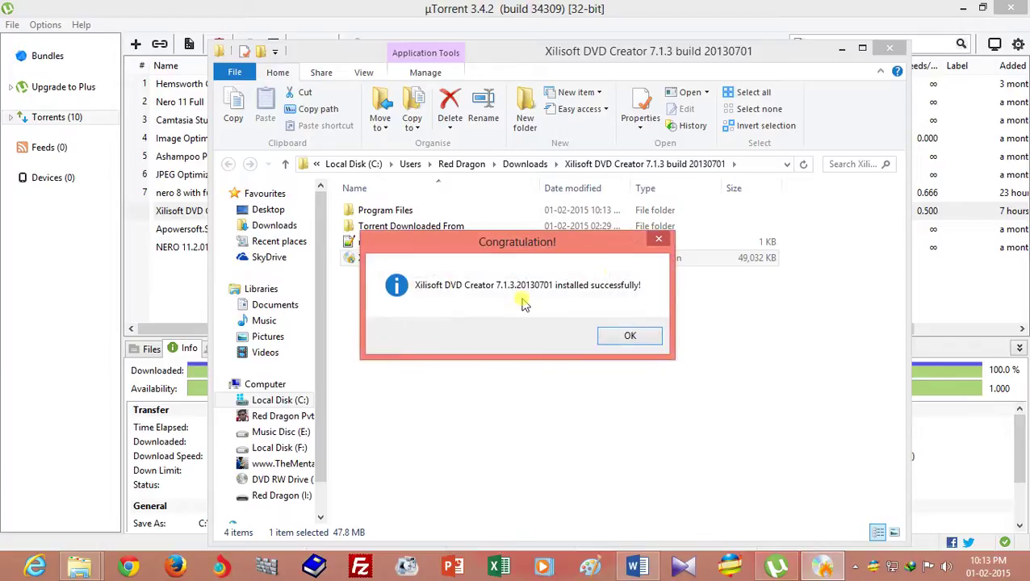
click(631, 338)
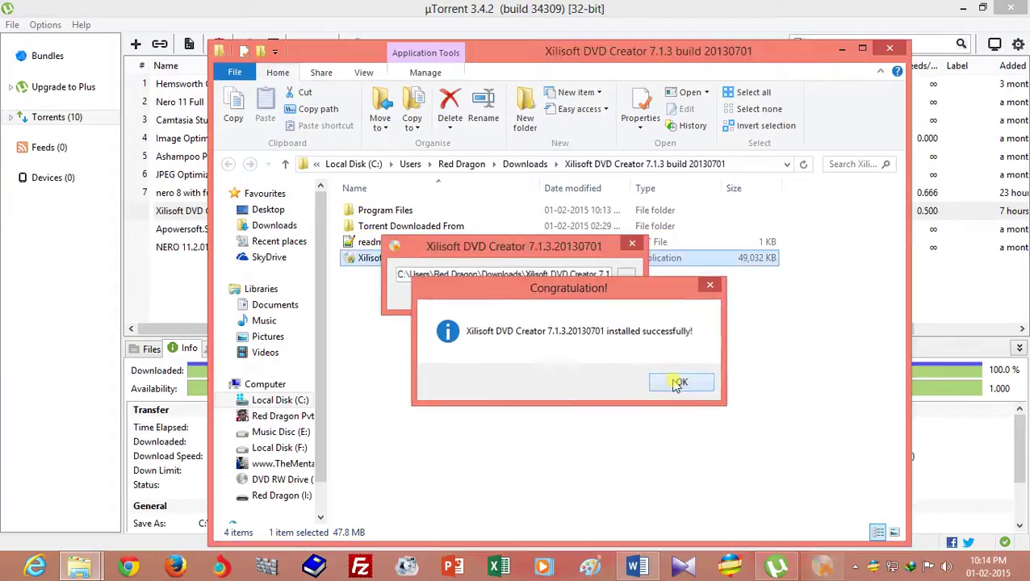
click(452, 314)
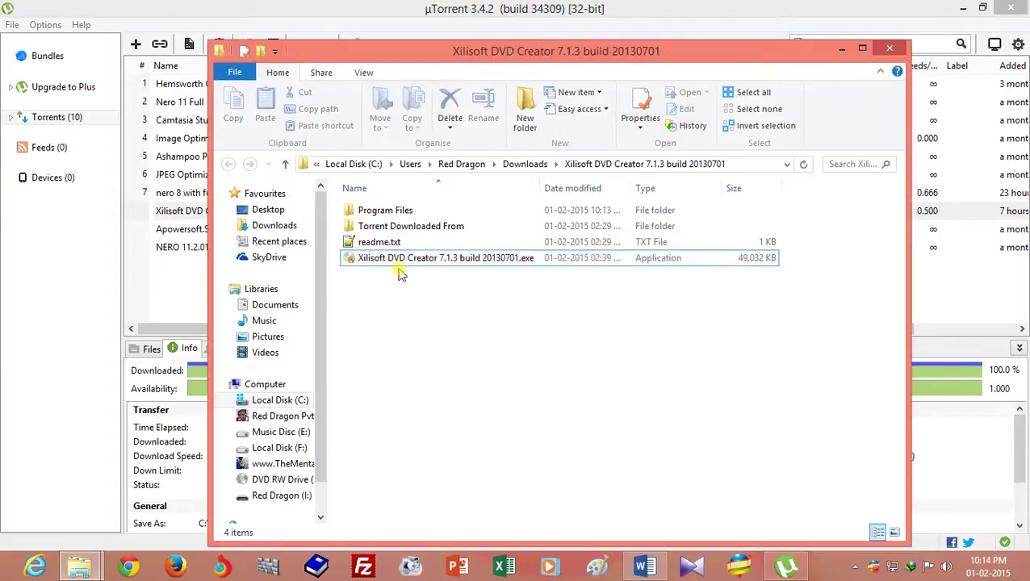
Launch dvdcreator.exe from the installed Program Files > Xilisoft > DVD Creator folder.
click(388, 213)
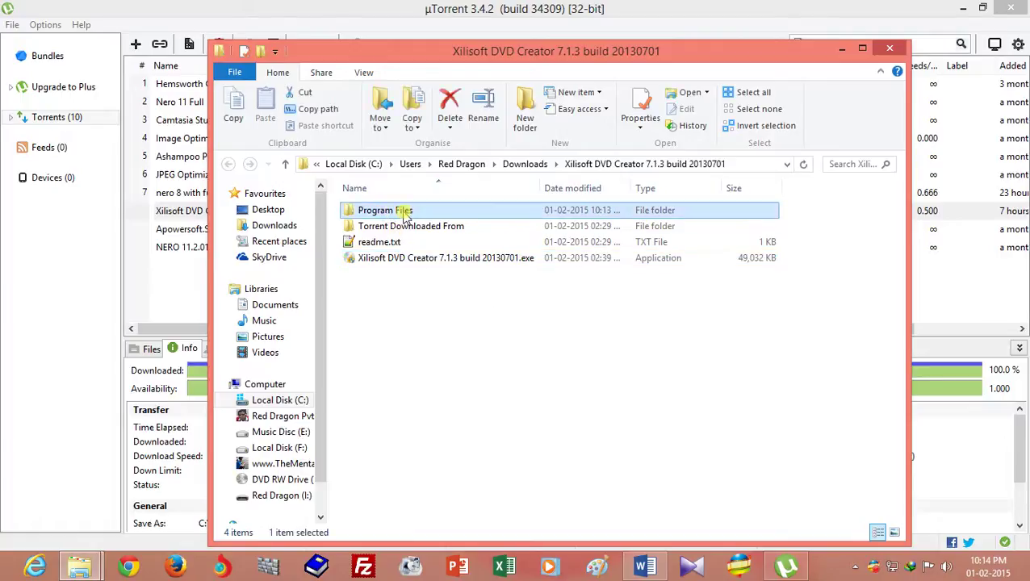
double_click(404, 213)
double_click(406, 216)
double_click(405, 216)
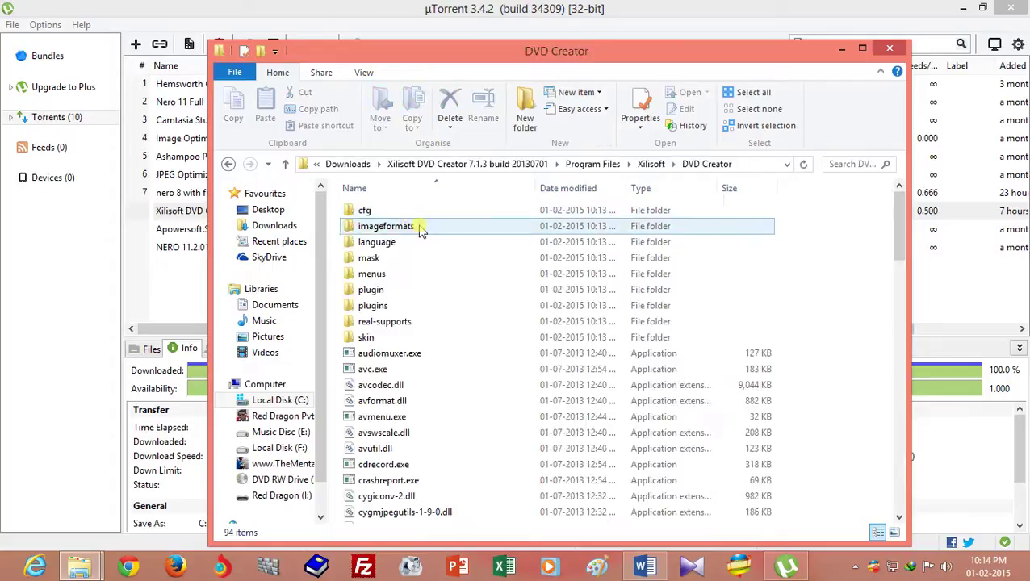
drag(897, 221, 888, 301)
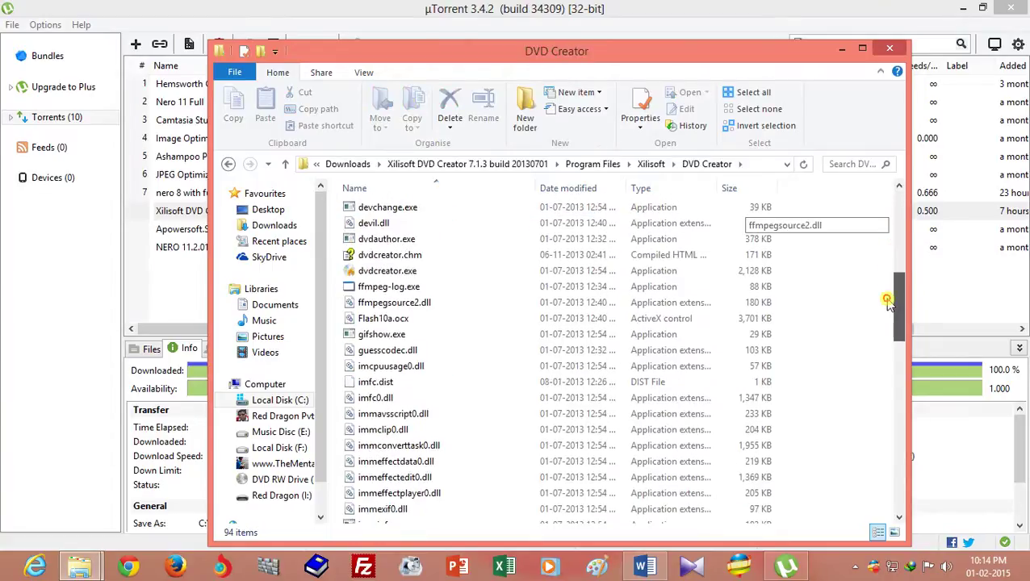
click(404, 275)
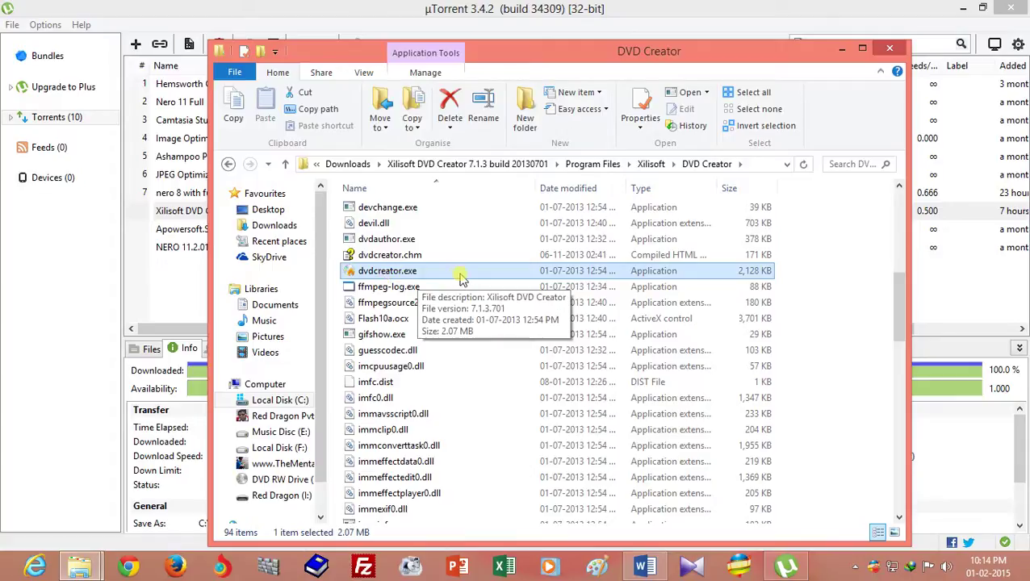
double_click(458, 273)
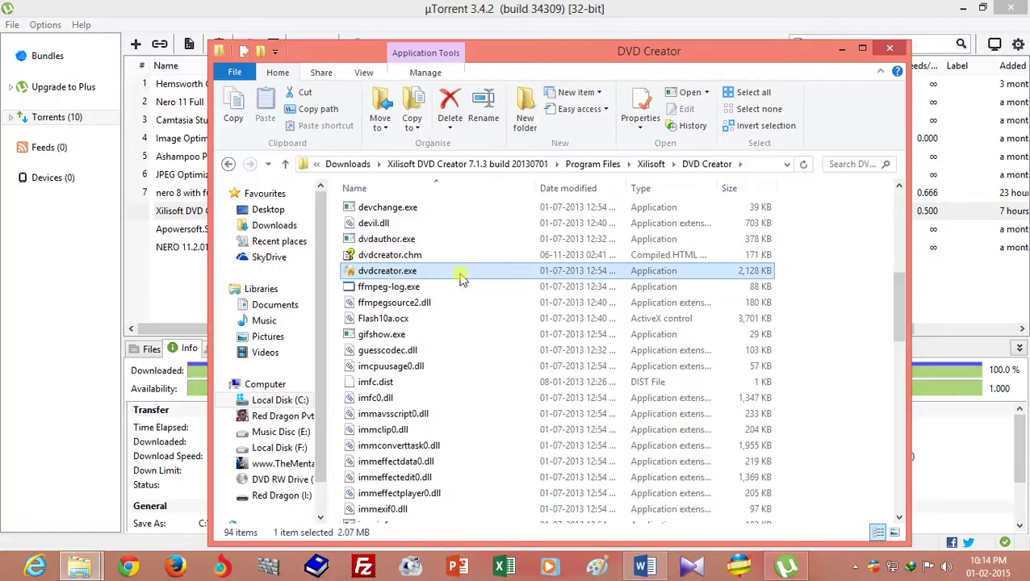
right_click(461, 277)
click(500, 206)
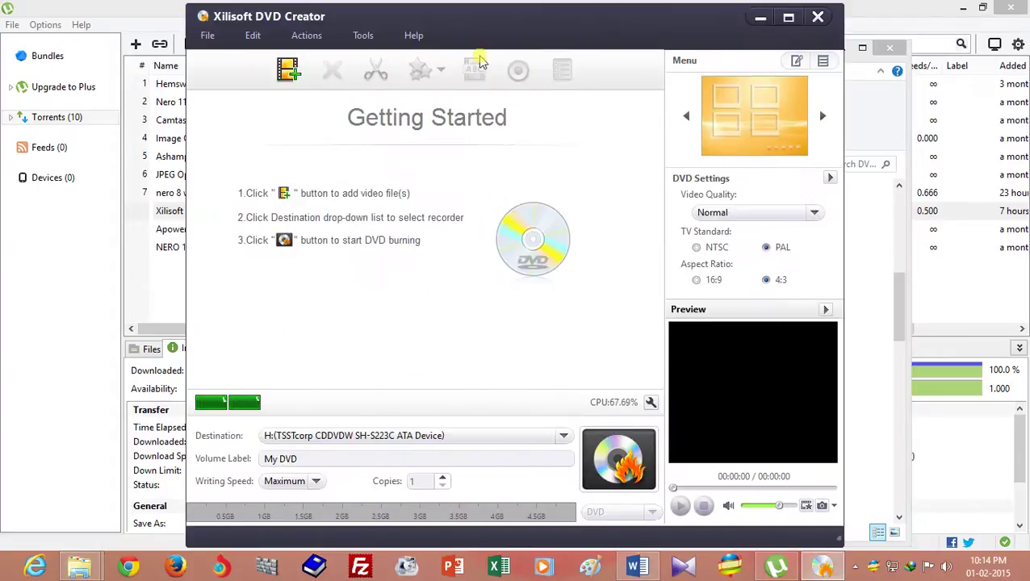
Close the DVD Creator folder and add 1.mp4 through 12.mp4 from "Files for Making Video CD or DVD" to the disc's video list.
drag(452, 25, 284, 16)
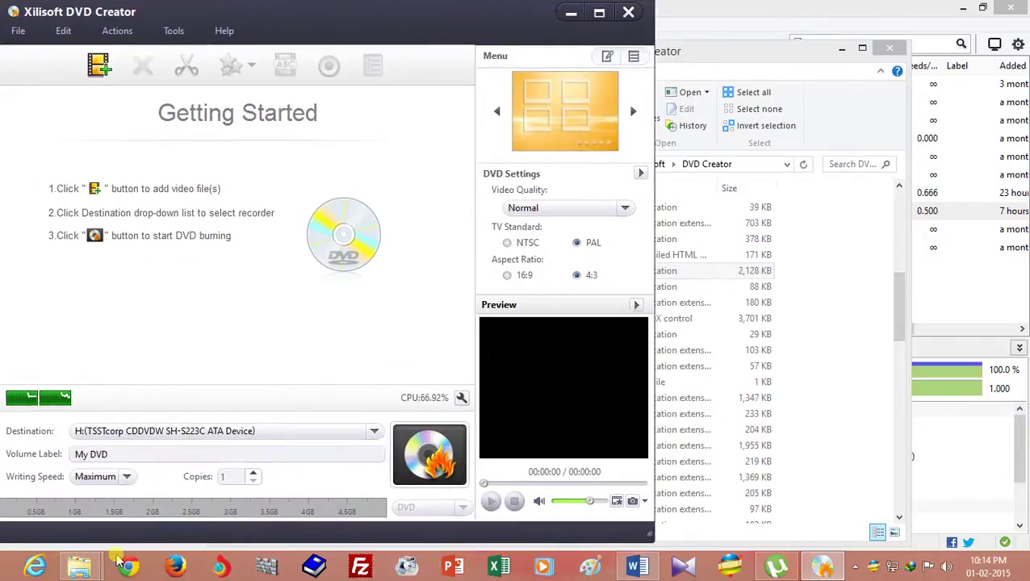
click(80, 567)
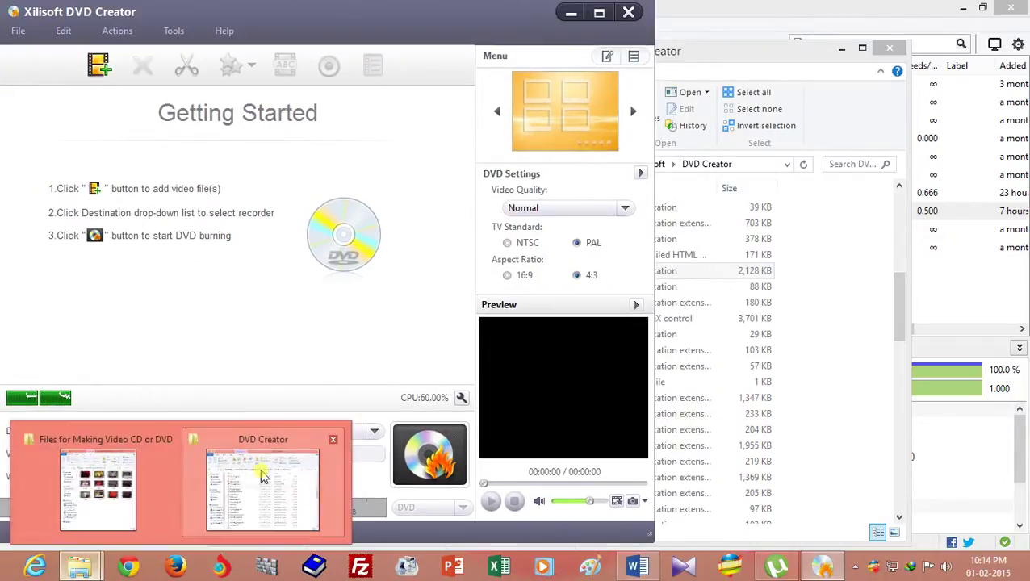
click(333, 440)
click(134, 476)
drag(683, 379, 1011, 152)
drag(705, 193, 230, 253)
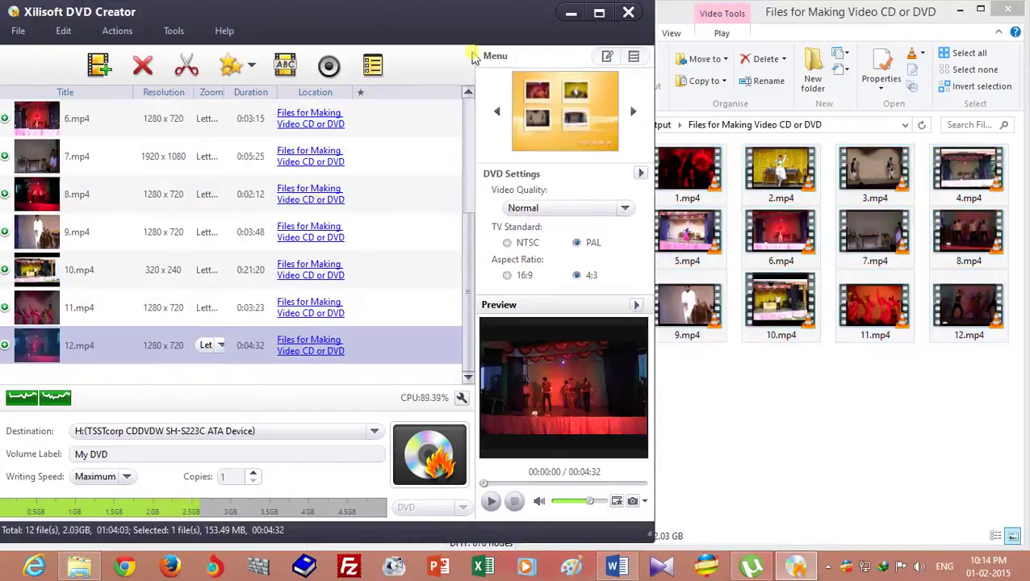
Center the Xilisoft DVD Creator window on the screen and minimize the video folder window behind it.
drag(469, 16, 630, 34)
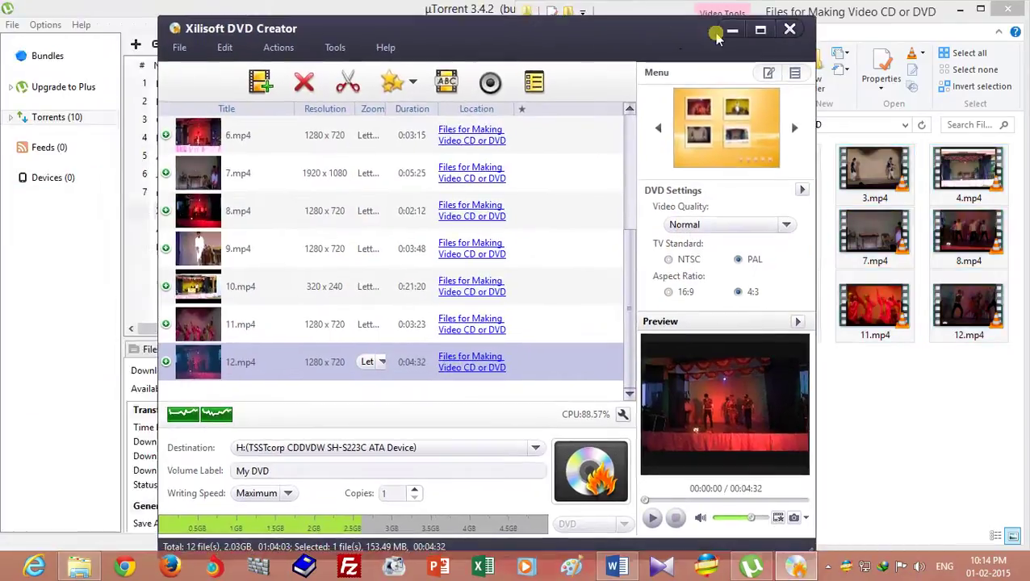
click(960, 9)
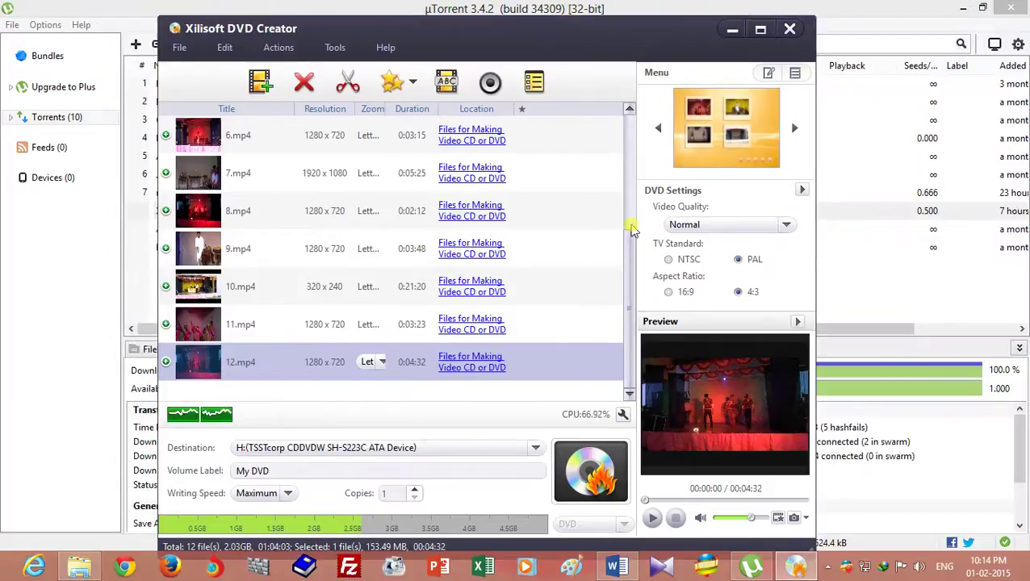
drag(628, 246, 631, 289)
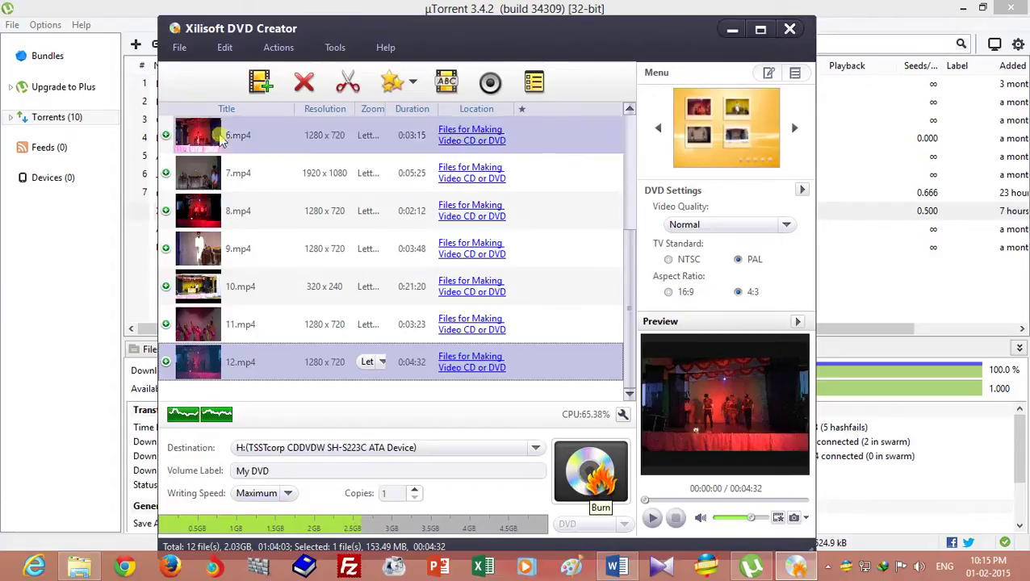
Start burning the listed videos as a DVD to the disc in drive H:.
click(181, 48)
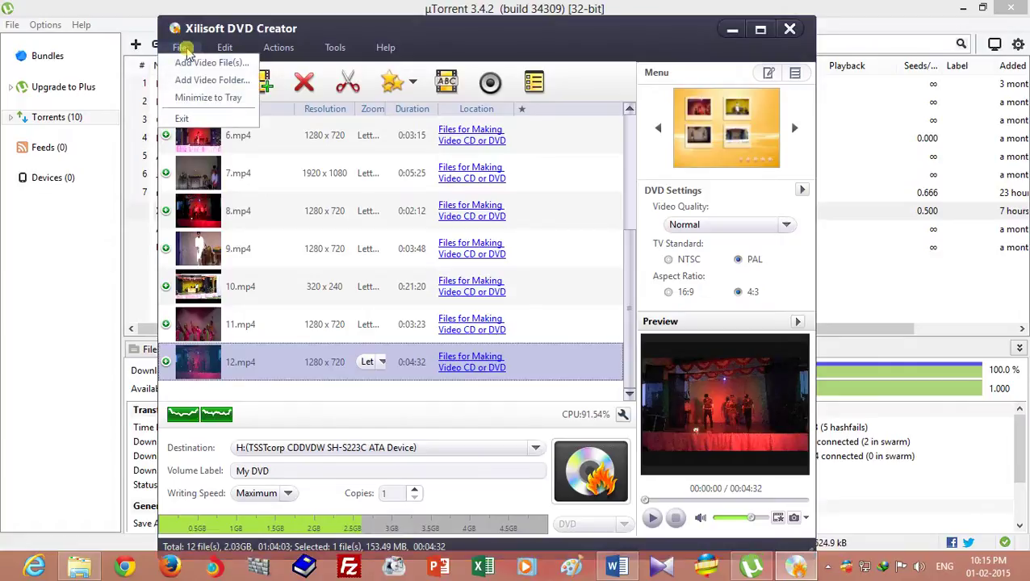
click(299, 33)
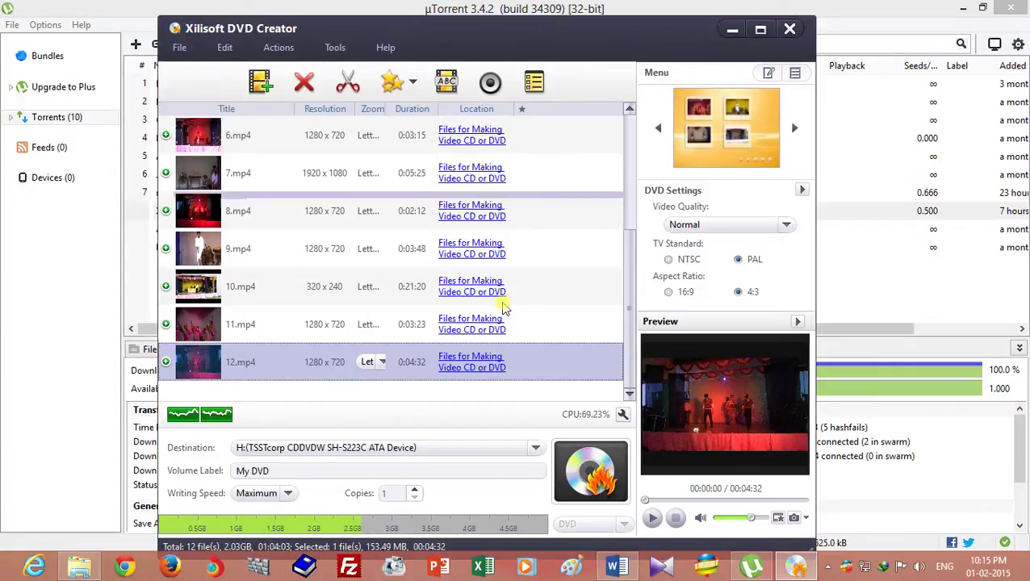
mouse_move(630, 363)
mouse_down()
mouse_move(628, 305)
mouse_move(632, 363)
mouse_up()
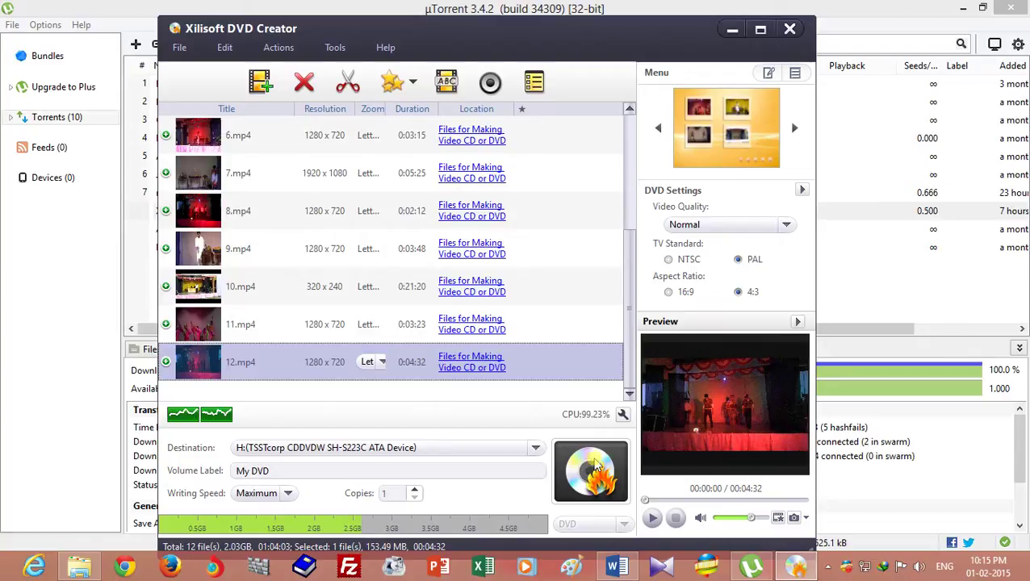
click(599, 478)
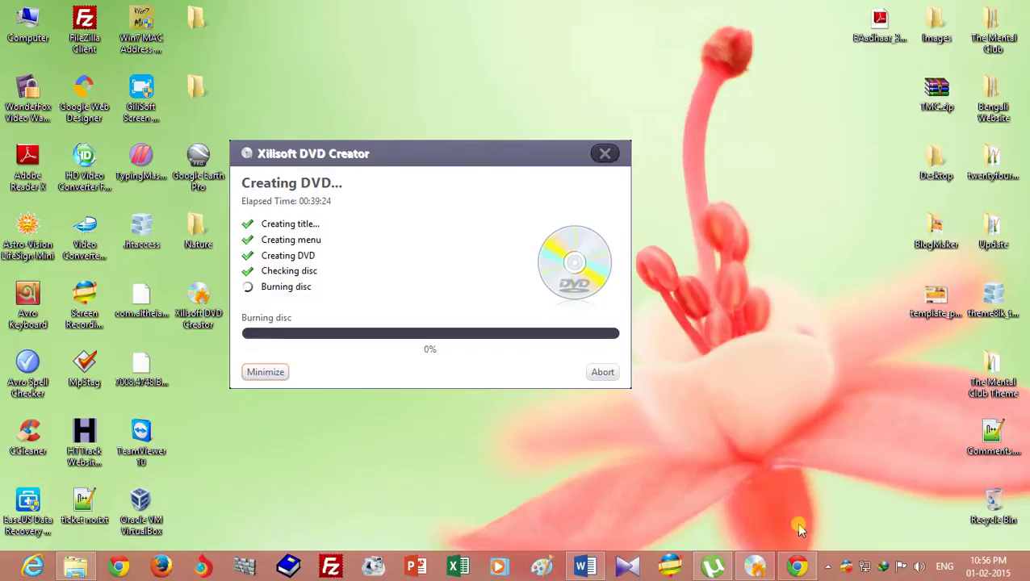
Switch to Chrome and look over the thementalclub.com home page and its address while the disc burns.
click(796, 565)
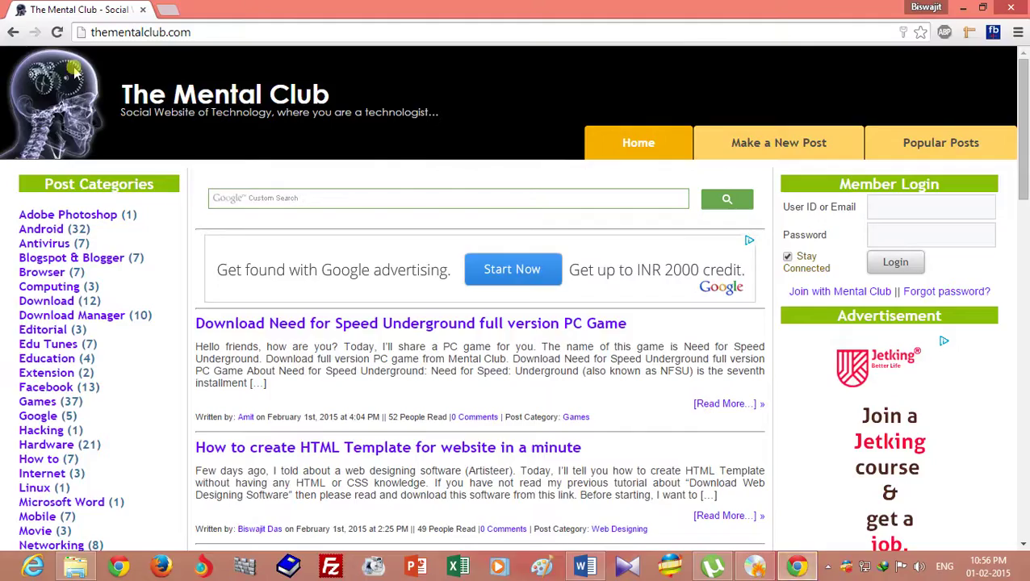
click(181, 32)
click(196, 31)
key(ctrl+a)
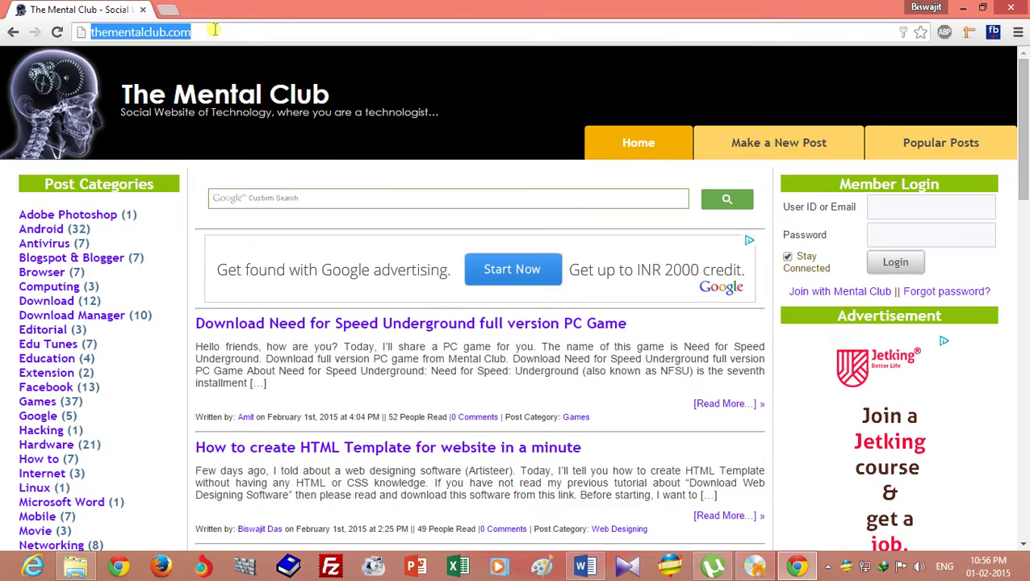
mouse_move(1024, 129)
mouse_down()
mouse_move(1024, 298)
mouse_move(1023, 111)
mouse_up()
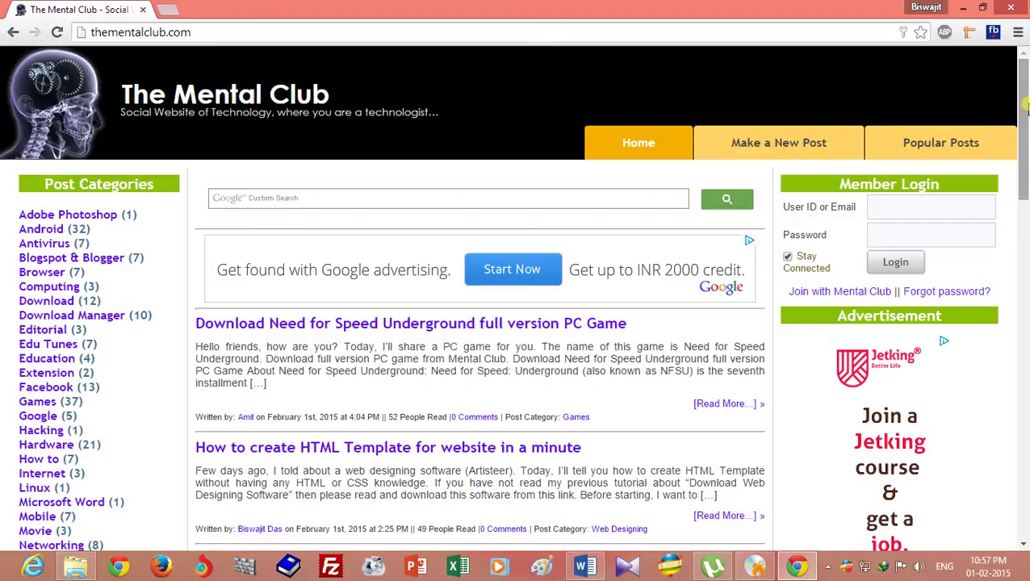
drag(1024, 105, 1019, 146)
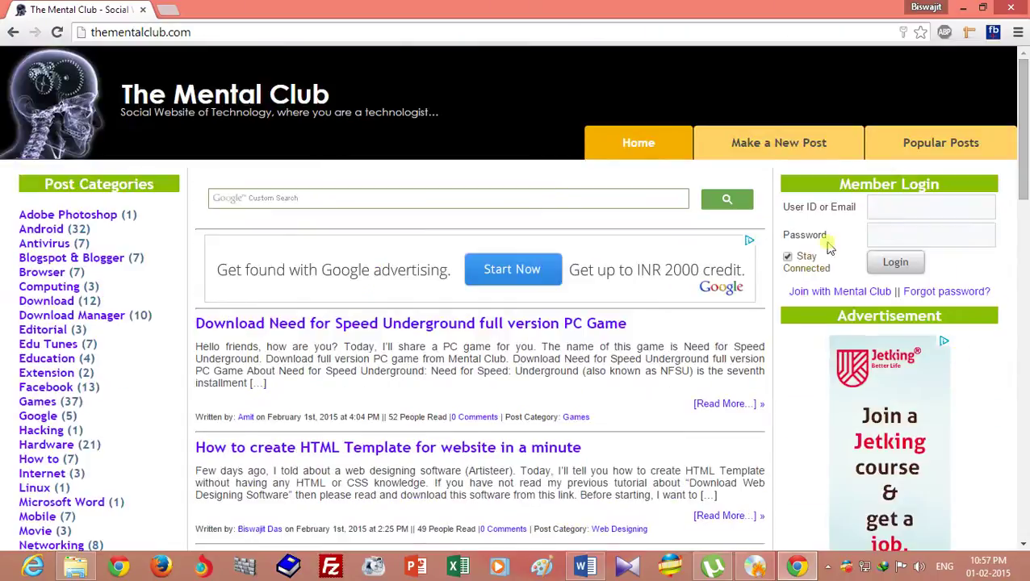
mouse_move(1026, 77)
mouse_down()
mouse_move(1025, 97)
mouse_move(1026, 61)
mouse_up()
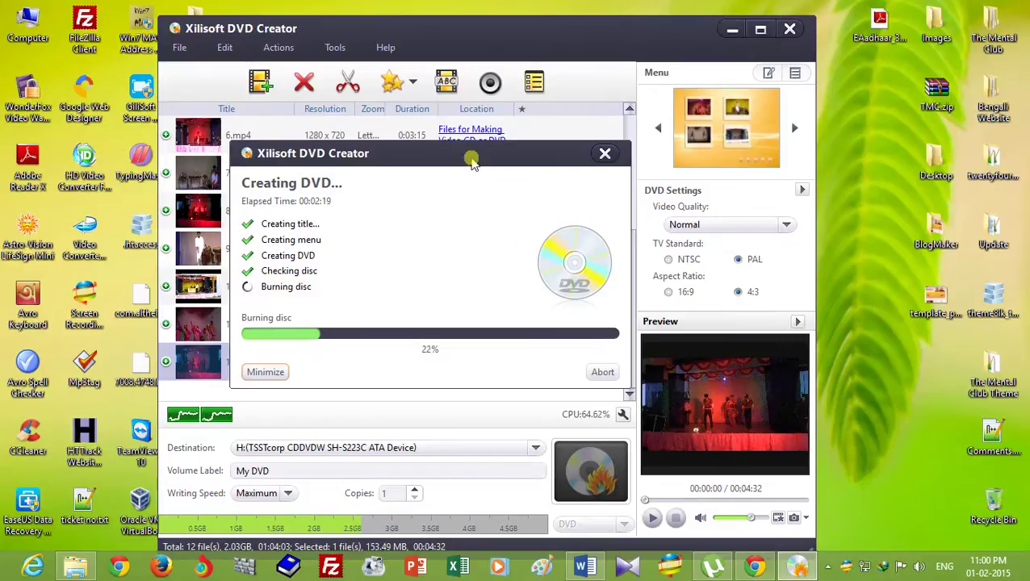
Check the disc-burning progress and return to The Mental Club home page in Chrome.
drag(472, 156, 473, 157)
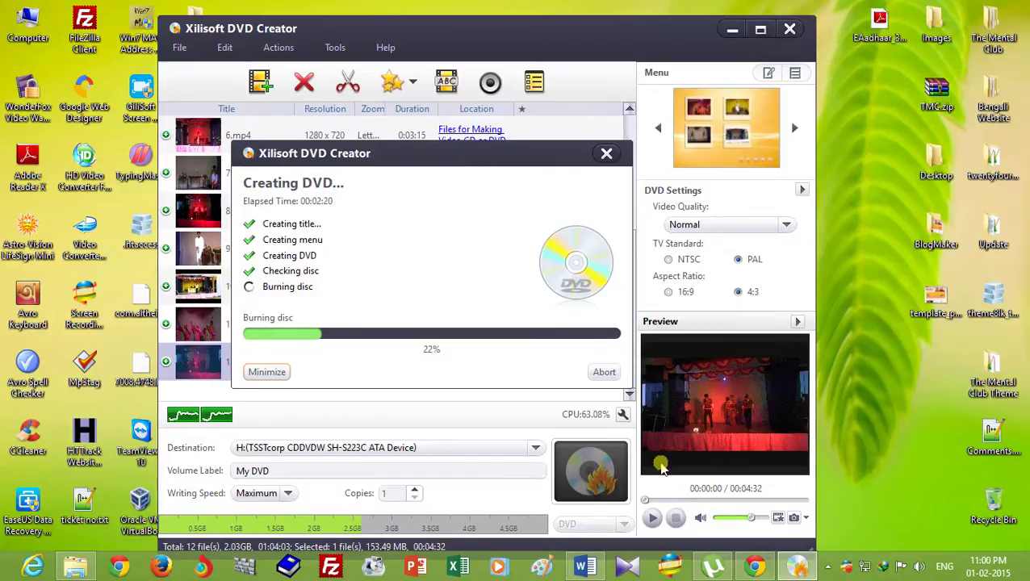
click(754, 567)
drag(1022, 133, 1023, 65)
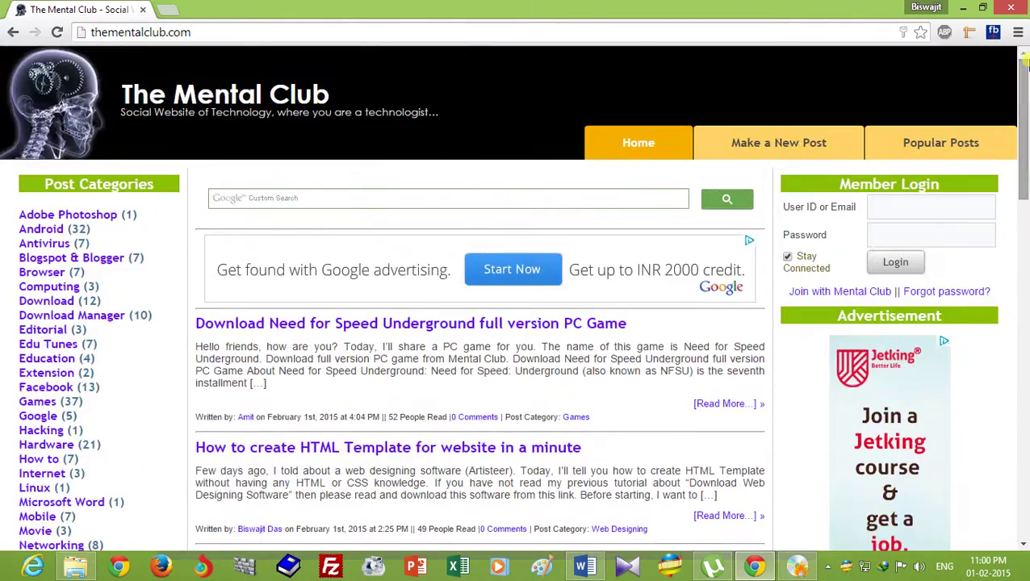
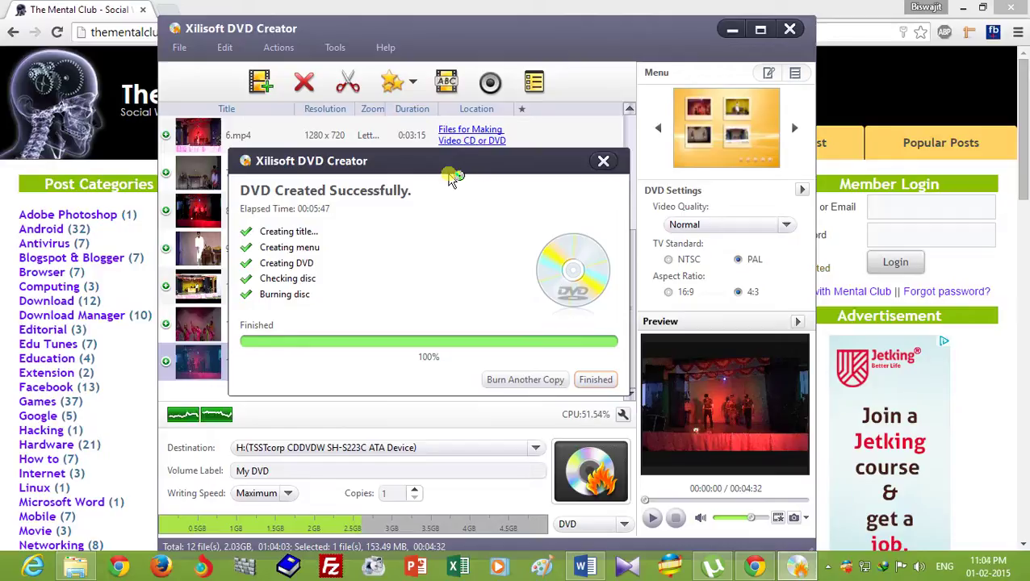
Dismiss the burn dialog as finished and minimize the DVD Creator and Chrome windows.
click(596, 380)
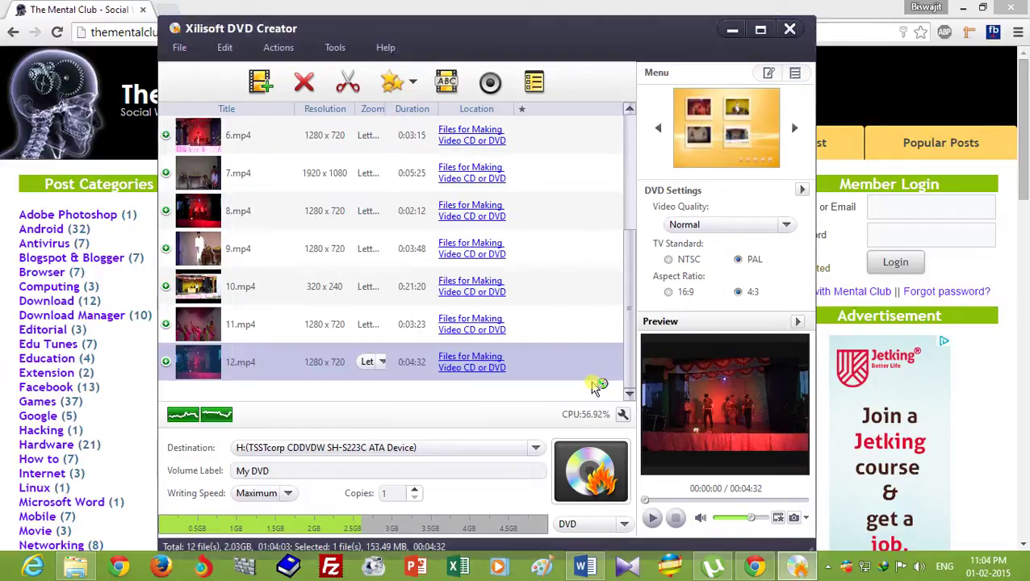
click(733, 30)
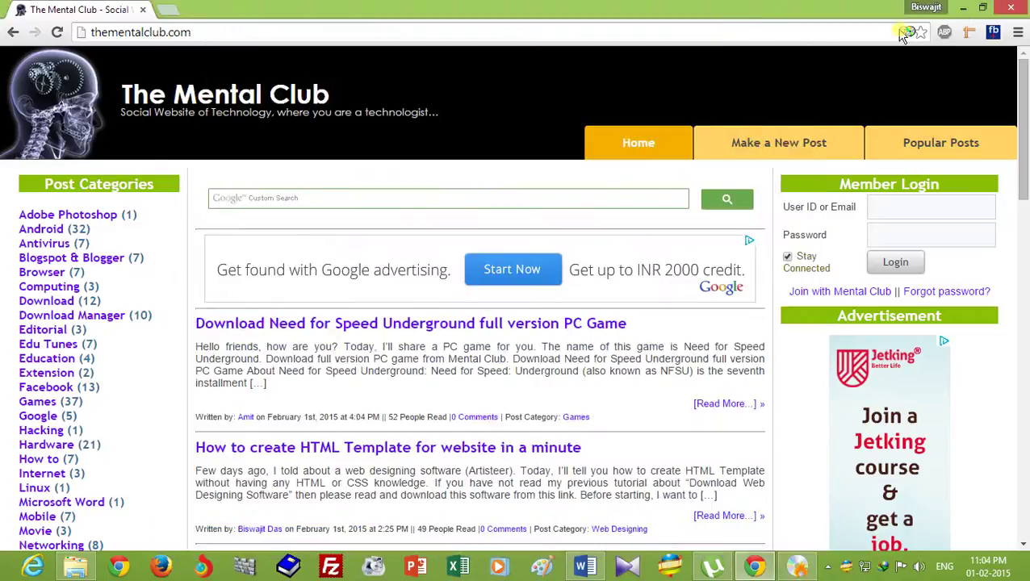
click(960, 10)
Refresh the desktop and open the Computer window to reach the drives.
right_click(572, 129)
click(603, 170)
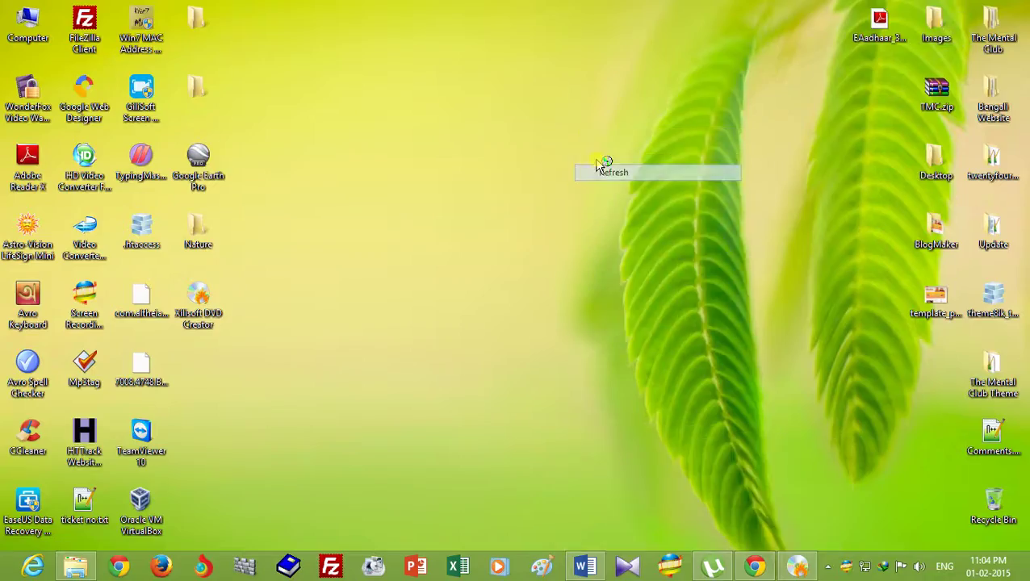
double_click(32, 30)
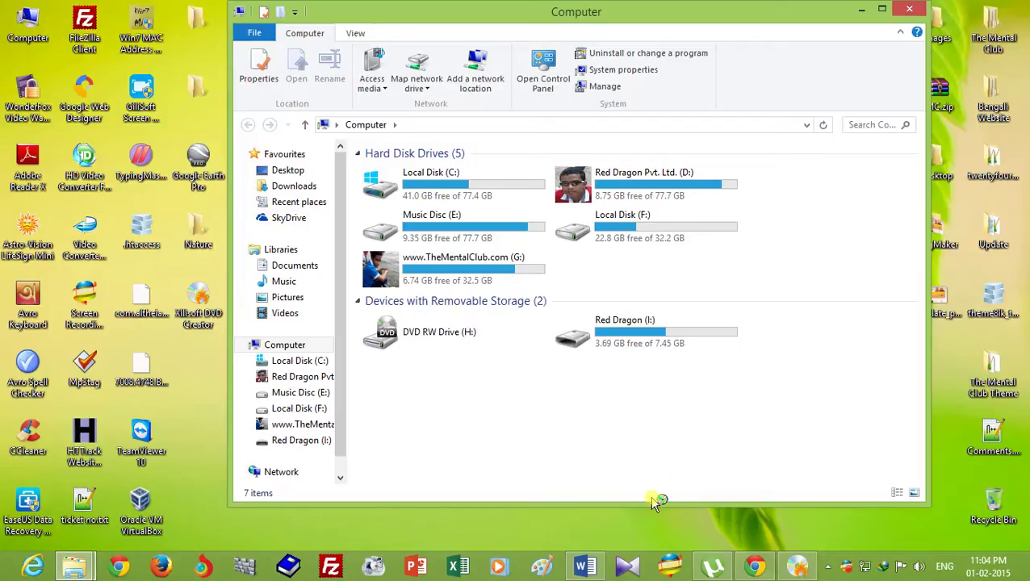
Switch to the Word document, review its closing thank-you lines with the website address, and minimize it.
click(585, 567)
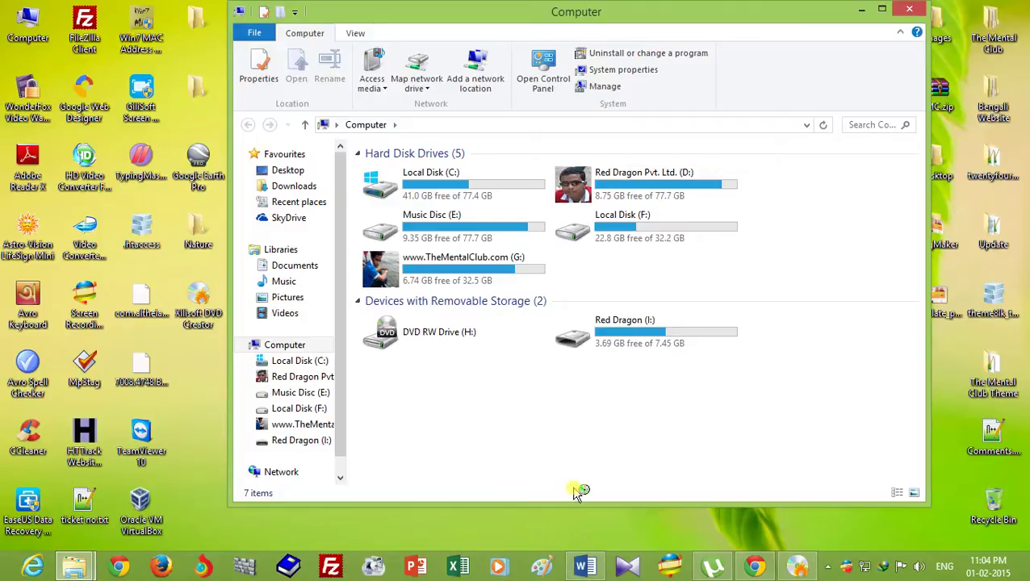
click(586, 567)
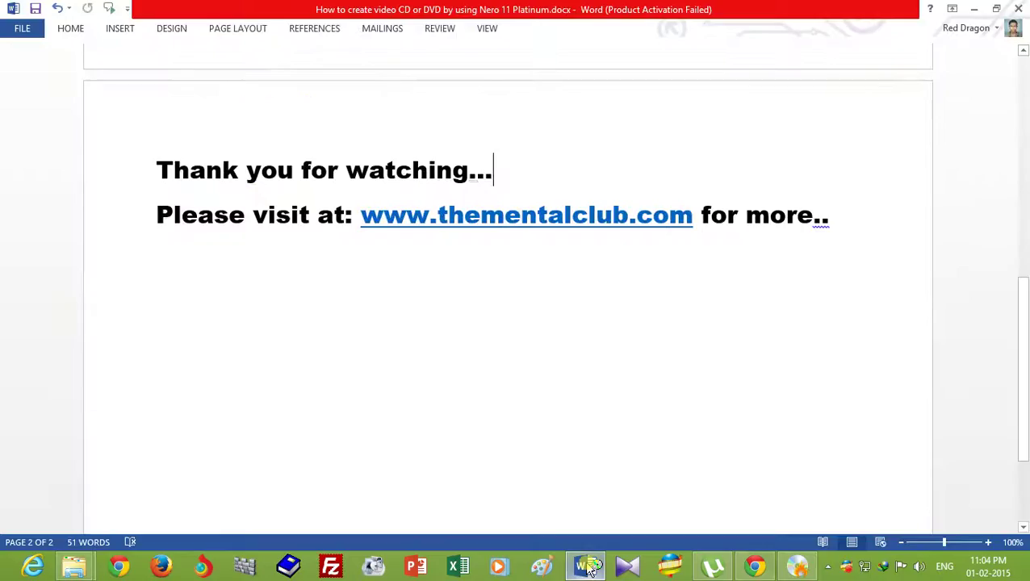
drag(163, 167, 512, 170)
click(213, 215)
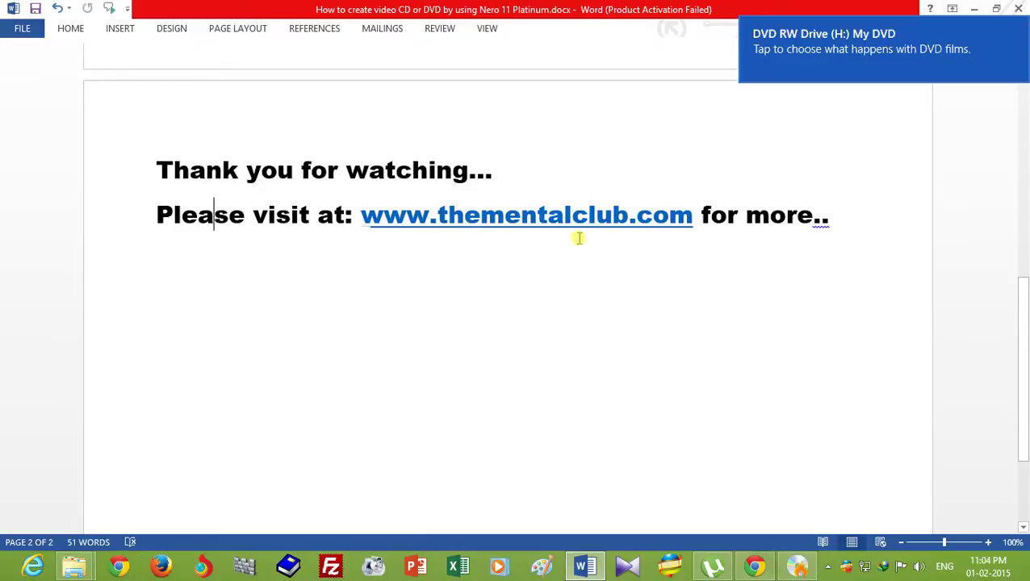
click(769, 218)
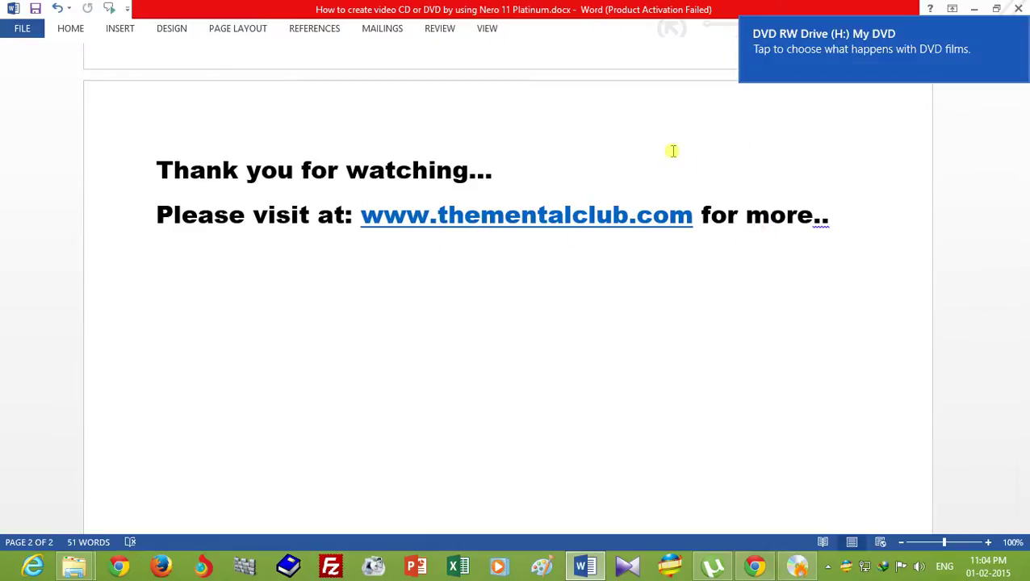
click(973, 9)
Open the My DVD disc in drive H: in a new window, inspect its VIDEO_TS folder, and close that window.
click(441, 332)
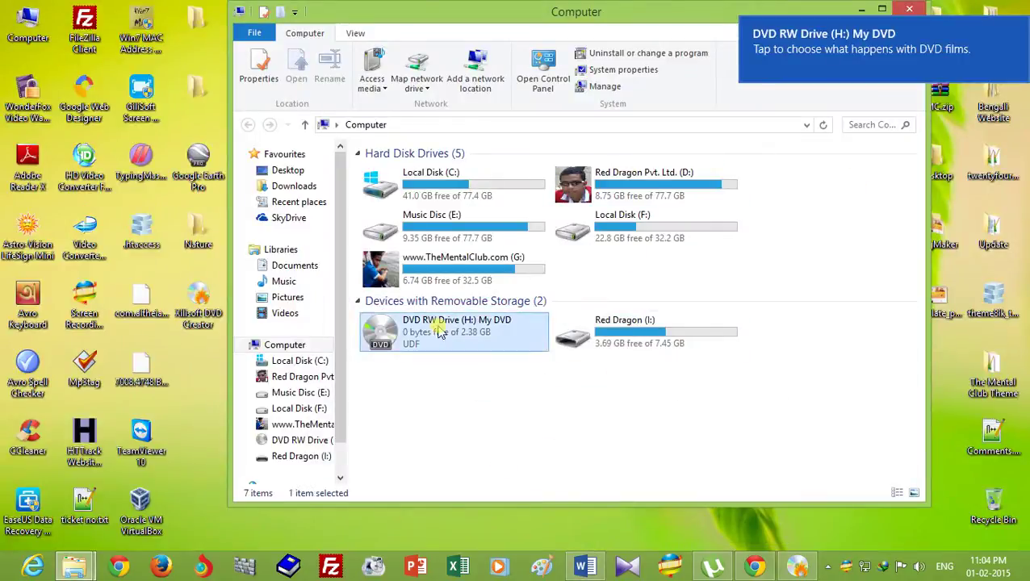
right_click(482, 344)
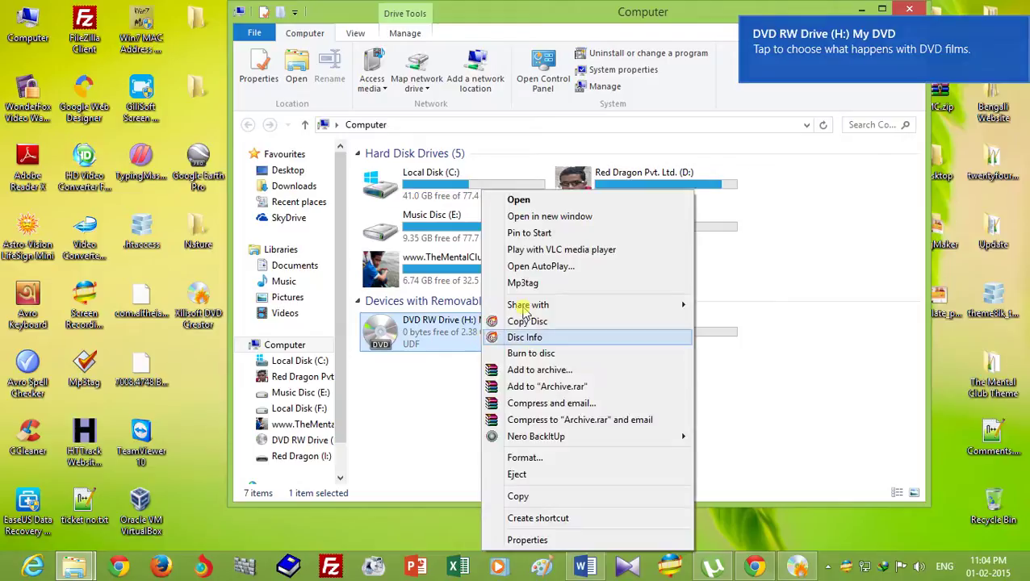
click(545, 216)
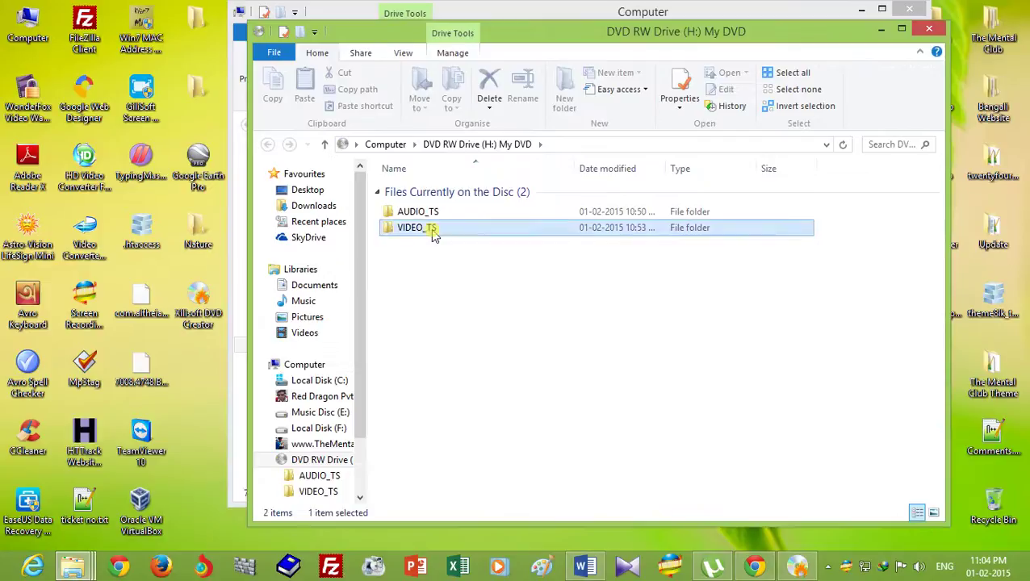
double_click(430, 229)
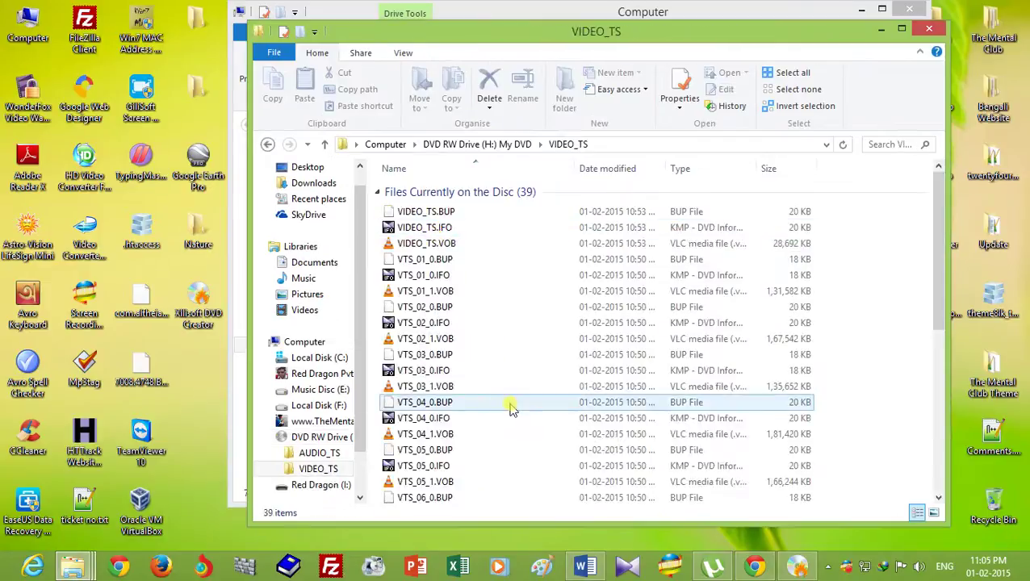
click(930, 29)
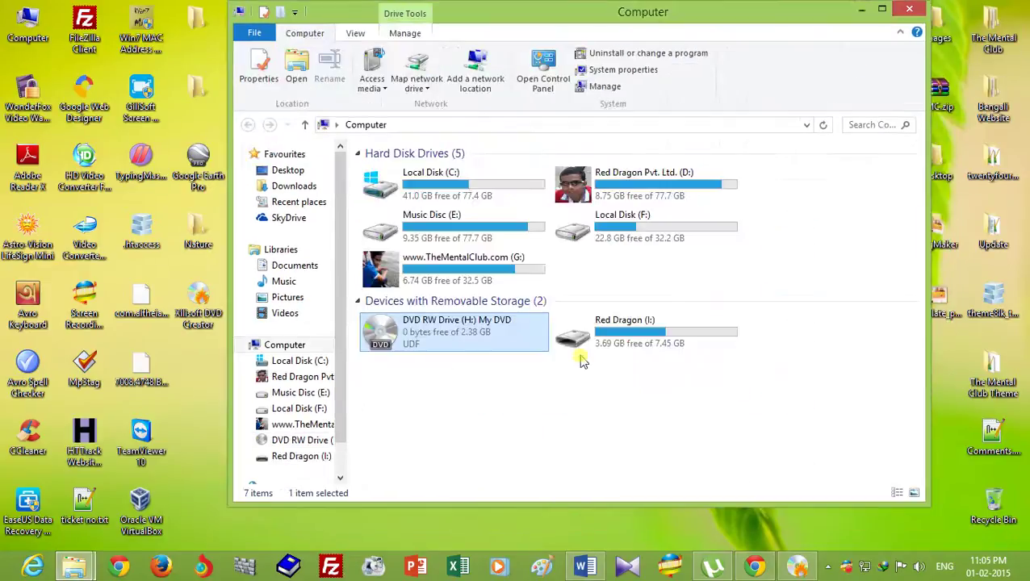
Play the My DVD disc with VLC media player and choose the third video on the last page of its menu.
right_click(485, 336)
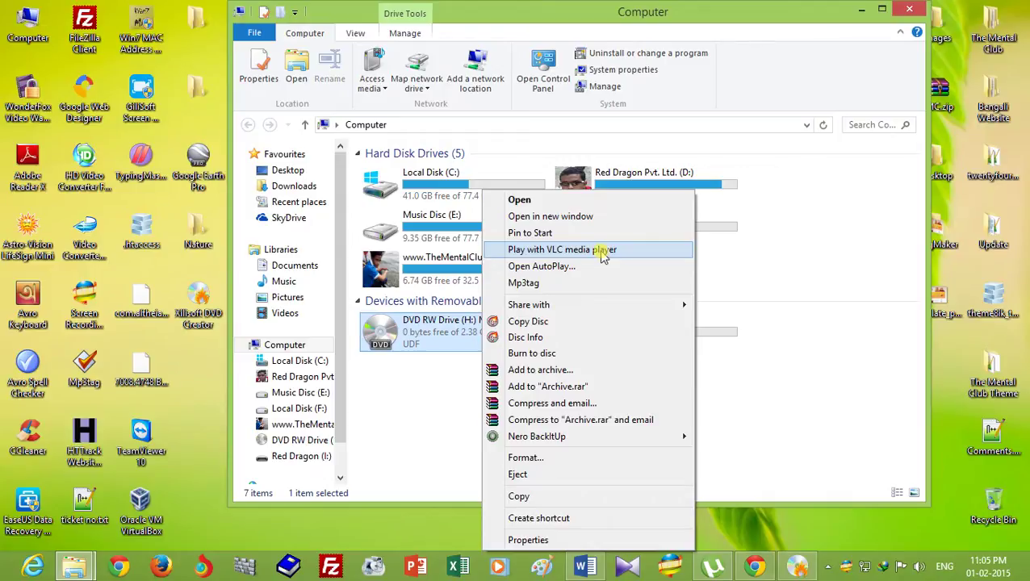
click(429, 410)
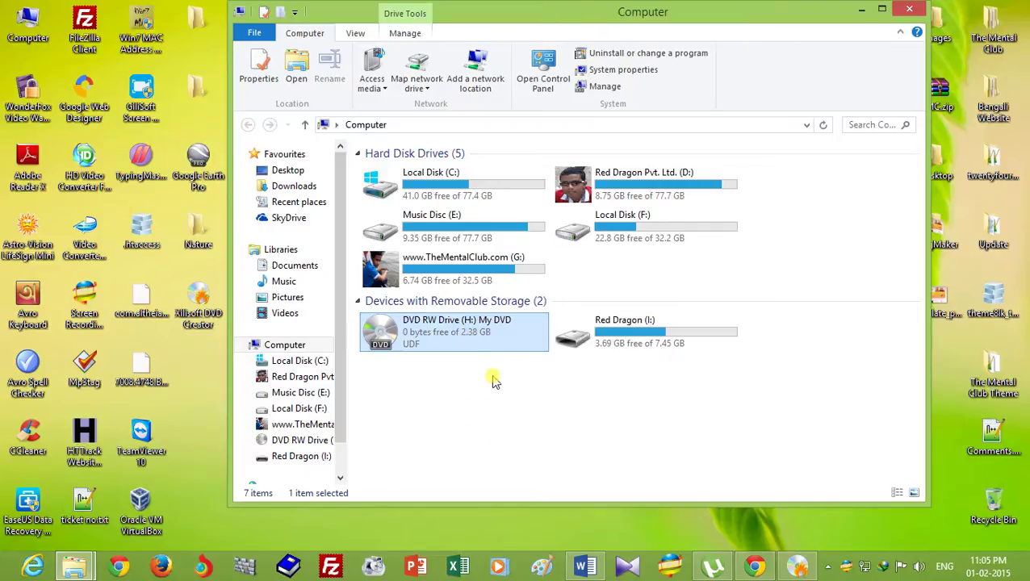
right_click(489, 345)
click(558, 253)
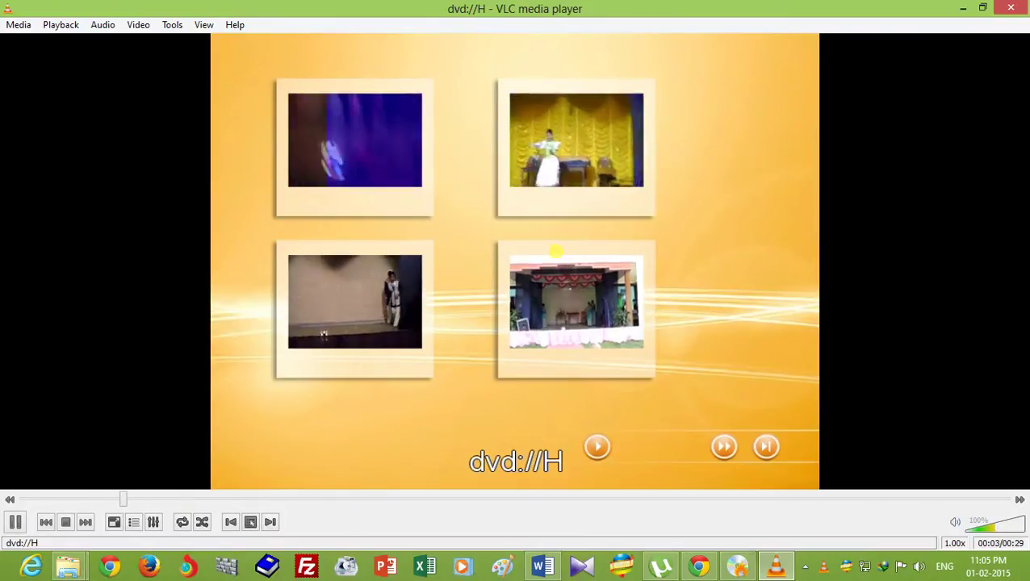
click(763, 445)
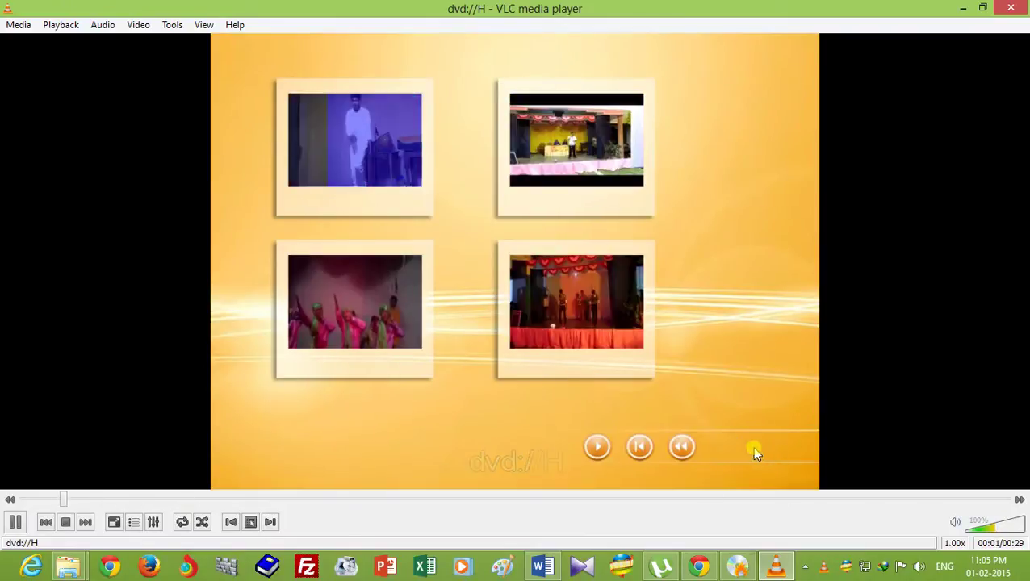
click(390, 301)
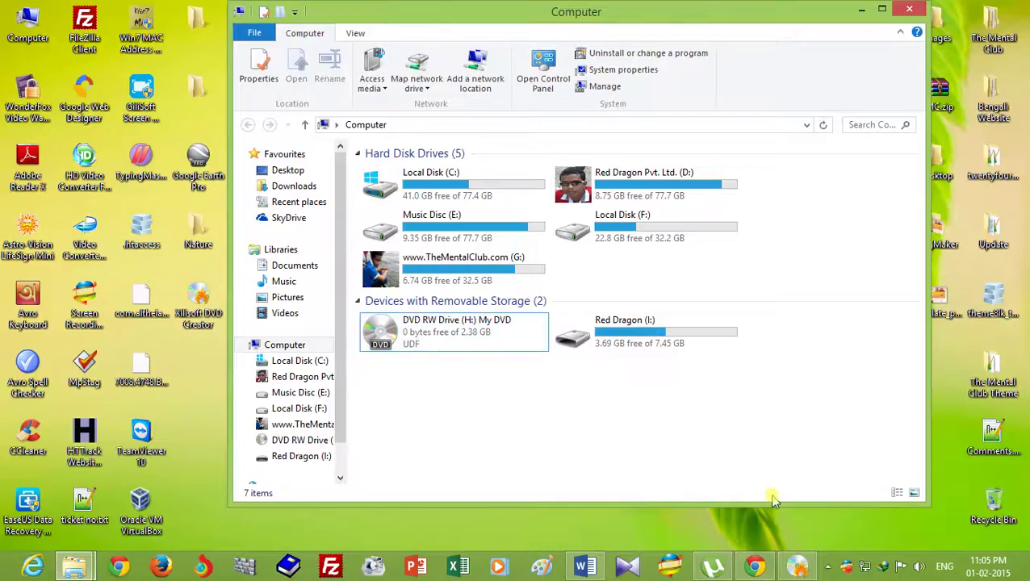
Bring up Xilisoft DVD Creator briefly and return to The Mental Club website in Chrome.
click(801, 568)
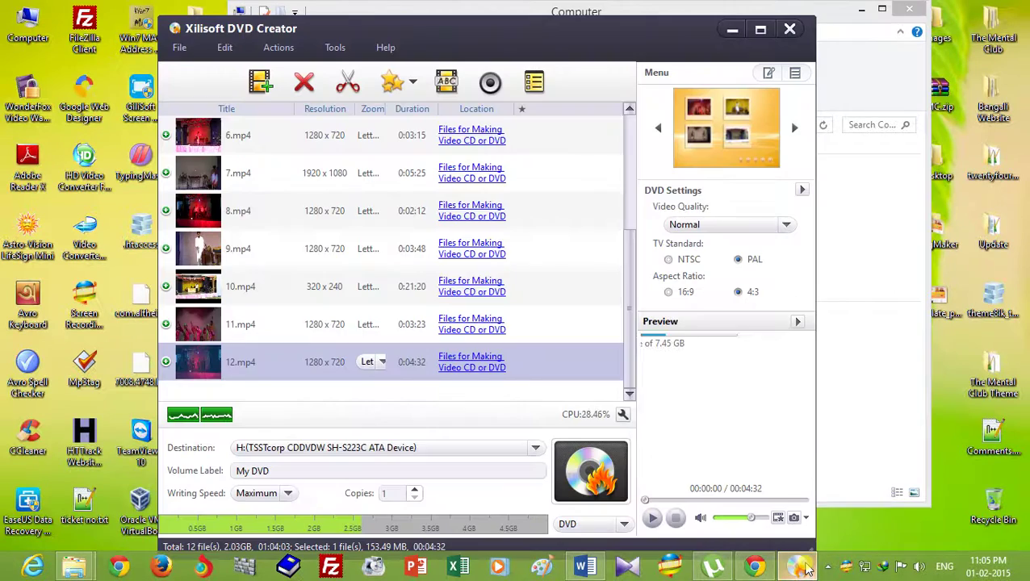
click(754, 568)
click(750, 567)
click(751, 567)
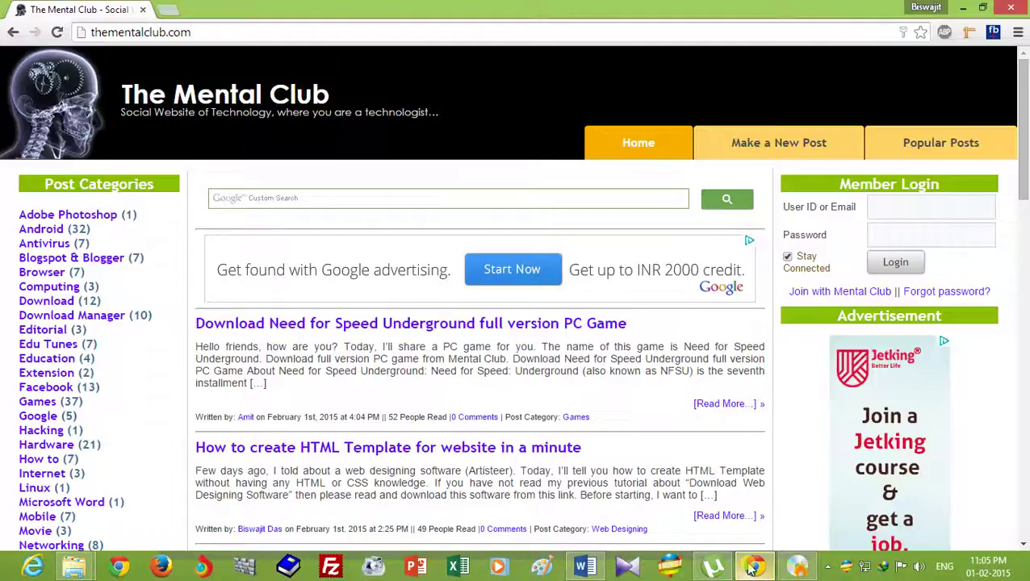